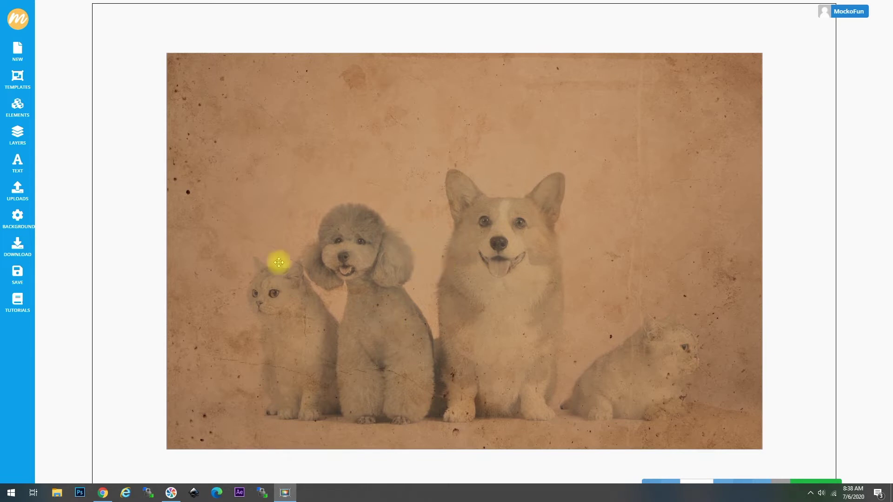
Briefly reveal the colourful 'original' layer in the layer list, hide it again, and deselect.
{"action": "left_click", "coordinate": [12, 139]}
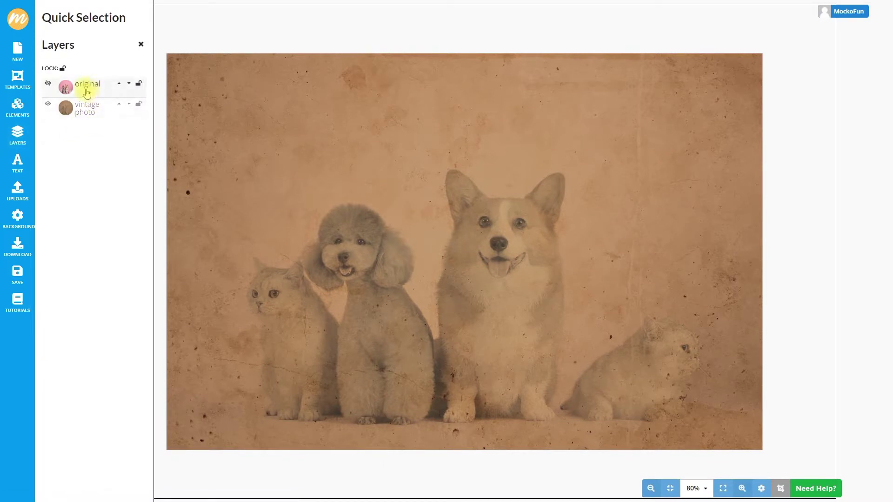
{"action": "left_click", "coordinate": [81, 109]}
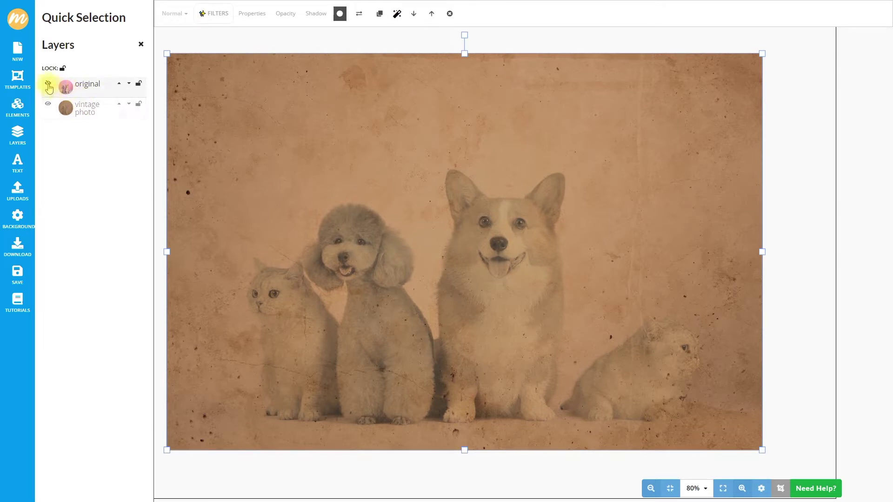
{"action": "left_click", "coordinate": [48, 84]}
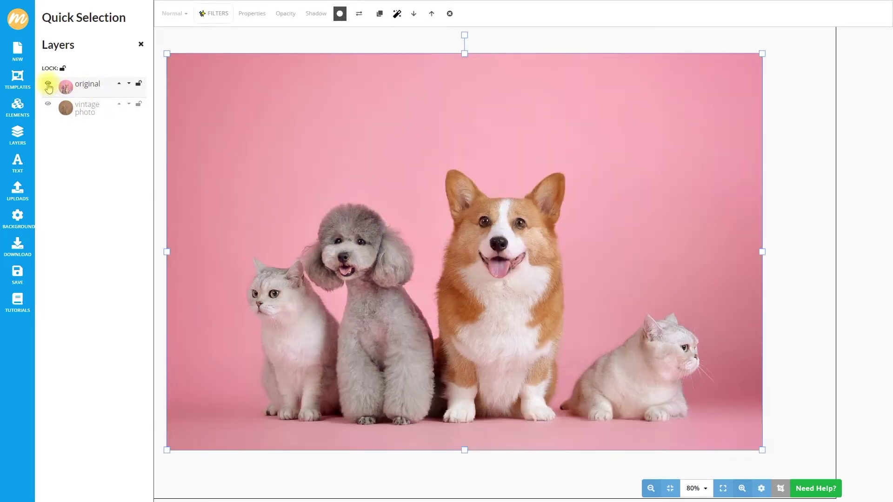
{"action": "left_click", "coordinate": [48, 87]}
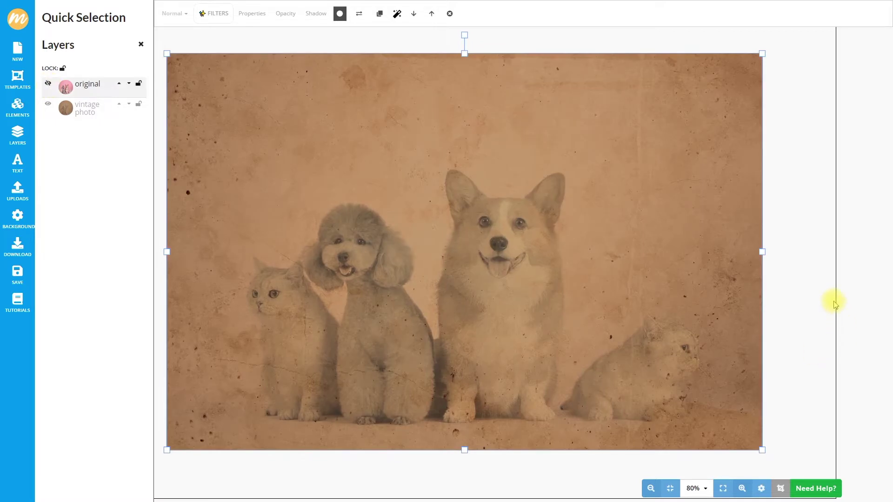
{"action": "left_click", "coordinate": [808, 305]}
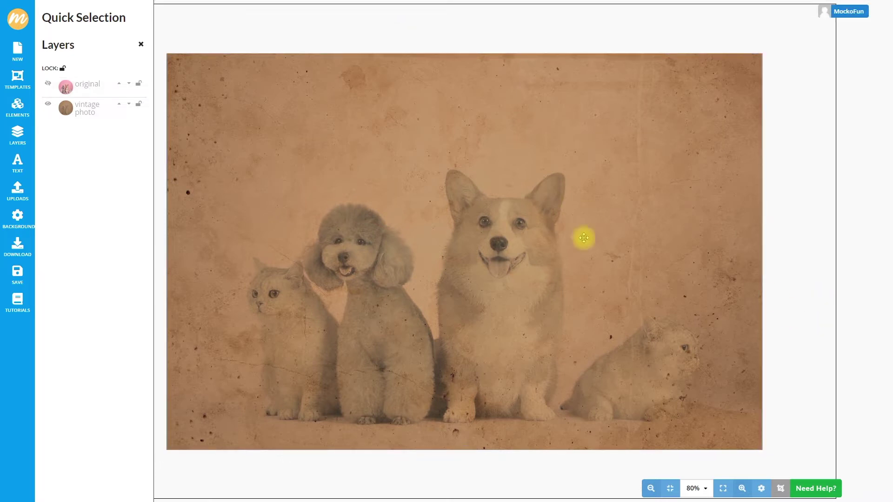
Open the dogs-and-cats stock photo from Elements > Photos as a new document.
{"action": "left_click", "coordinate": [18, 196]}
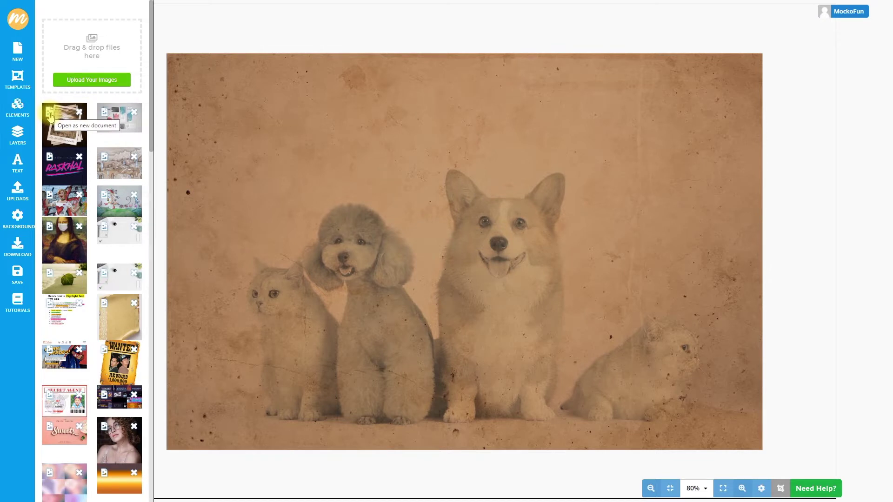
{"action": "left_click", "coordinate": [20, 115]}
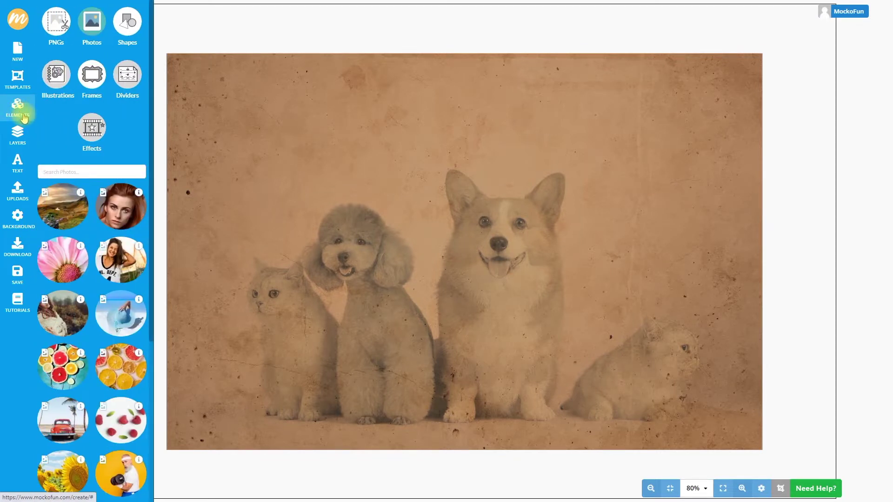
{"action": "scroll", "coordinate": [116, 288], "scroll_direction": "down", "scroll_amount": 5}
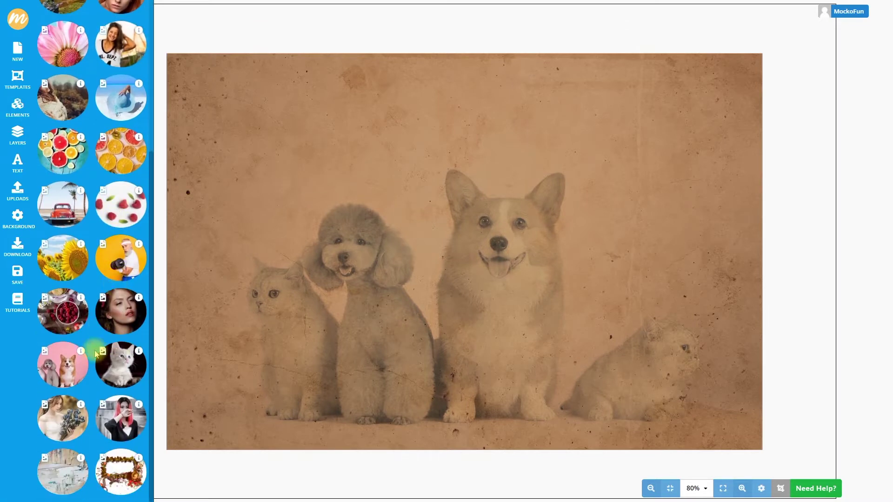
{"action": "left_click", "coordinate": [44, 353]}
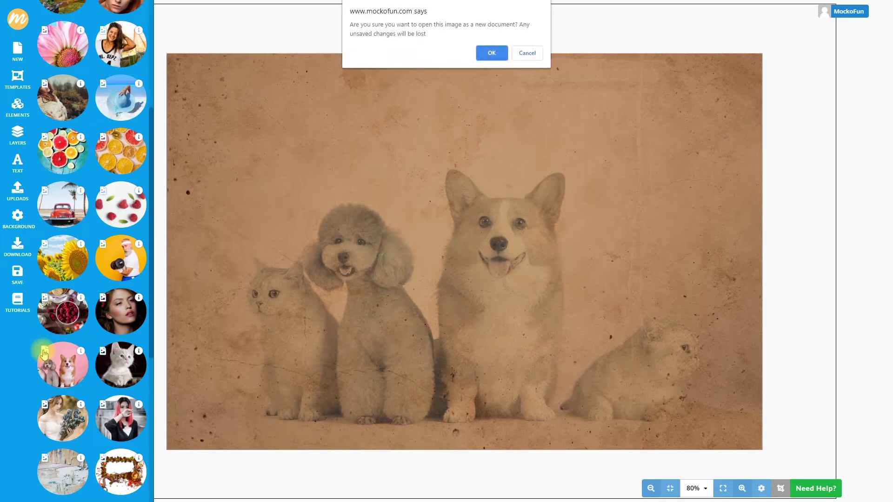
{"action": "left_click", "coordinate": [492, 54]}
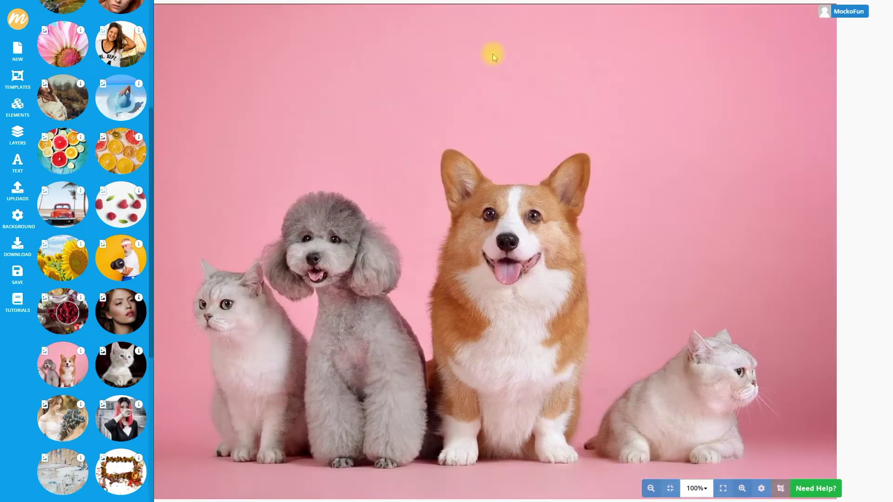
Zoom out to 80% and duplicate the dogs-and-cats photo in place.
{"action": "left_click", "coordinate": [652, 490]}
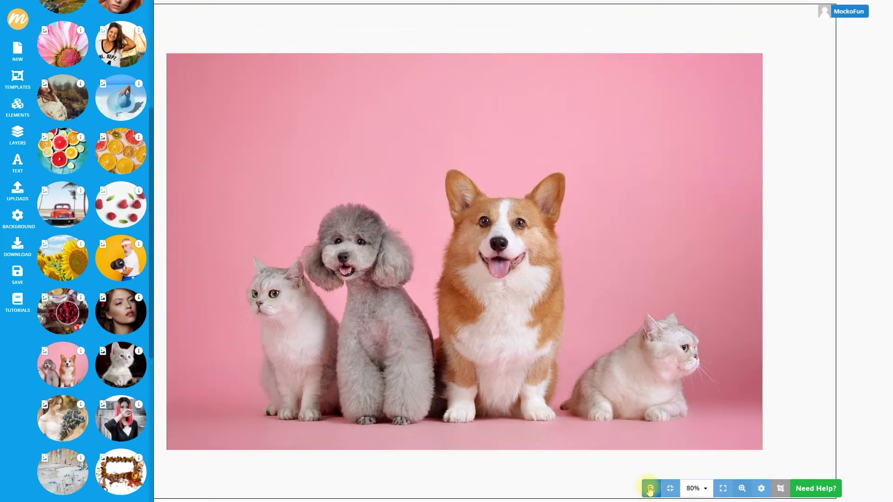
{"action": "left_click", "coordinate": [496, 409]}
{"action": "left_click", "coordinate": [480, 354]}
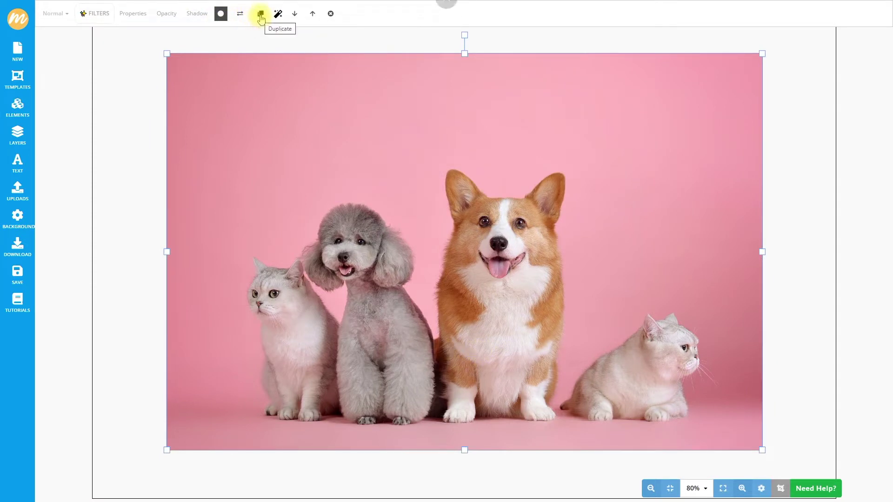
{"action": "left_click", "coordinate": [261, 14]}
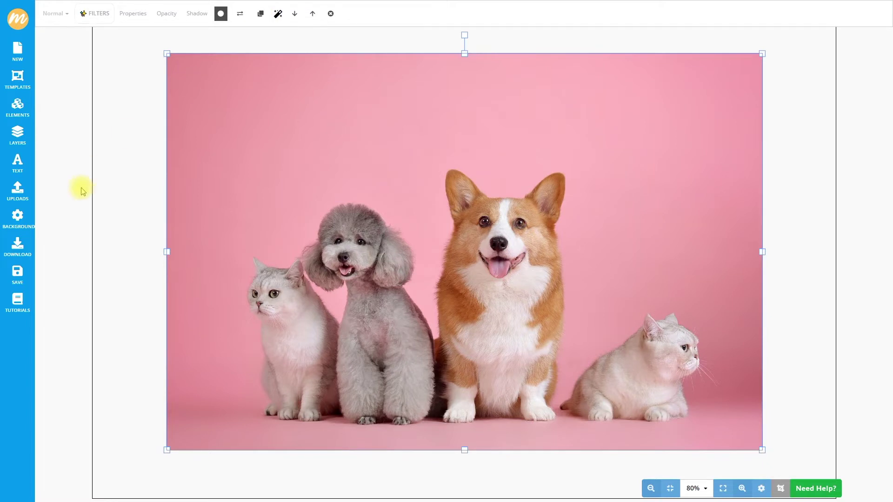
{"action": "left_click", "coordinate": [17, 140]}
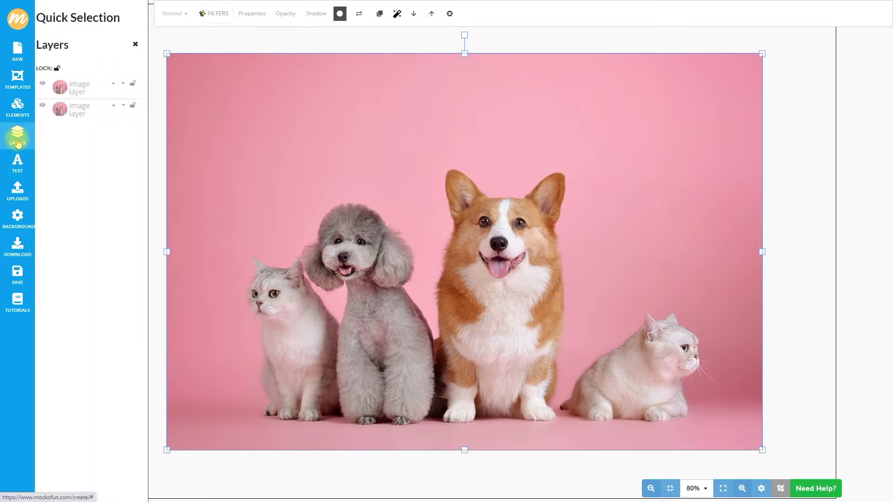
Rename the top image layer to 'original'.
{"action": "left_click", "coordinate": [93, 92]}
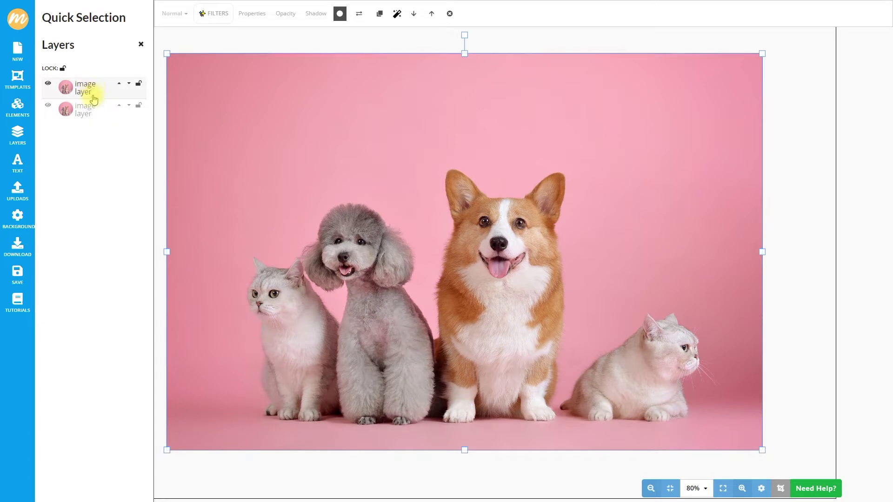
{"action": "left_click", "coordinate": [251, 14]}
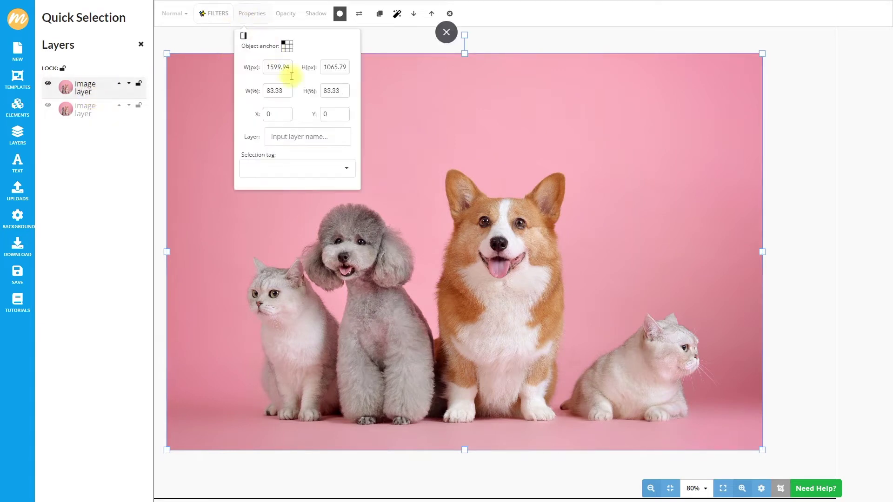
{"action": "left_click", "coordinate": [304, 131]}
{"action": "type", "text": "or"}
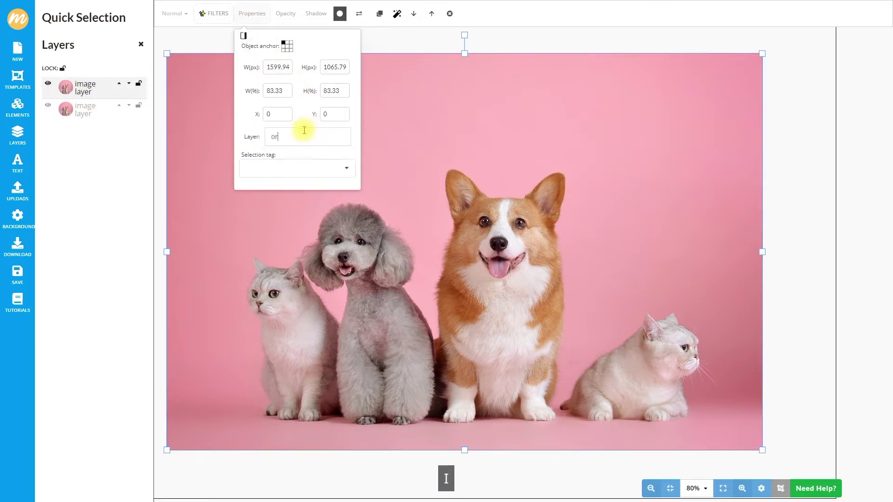
{"action": "type", "text": "iginal"}
{"action": "key", "text": "Return"}
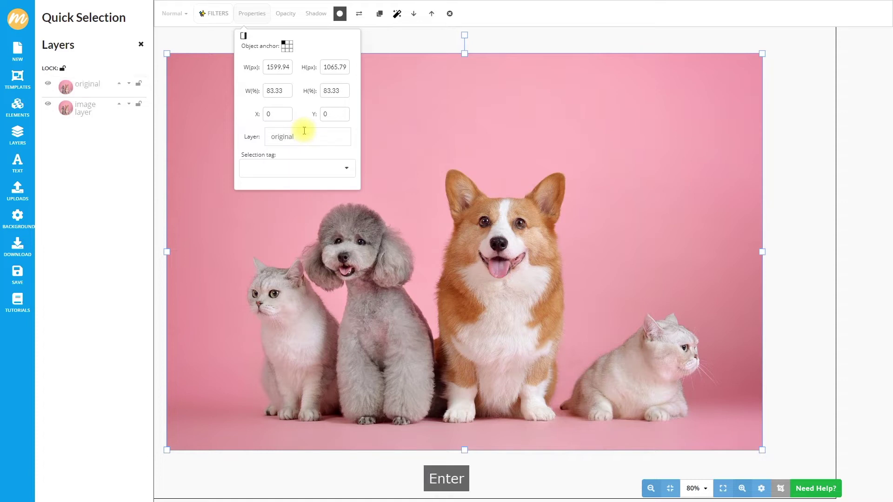
Rename the lower image layer to 'vintage photo'.
{"action": "left_click", "coordinate": [74, 107]}
{"action": "left_click", "coordinate": [260, 14]}
{"action": "left_click", "coordinate": [260, 14]}
{"action": "left_click", "coordinate": [287, 138]}
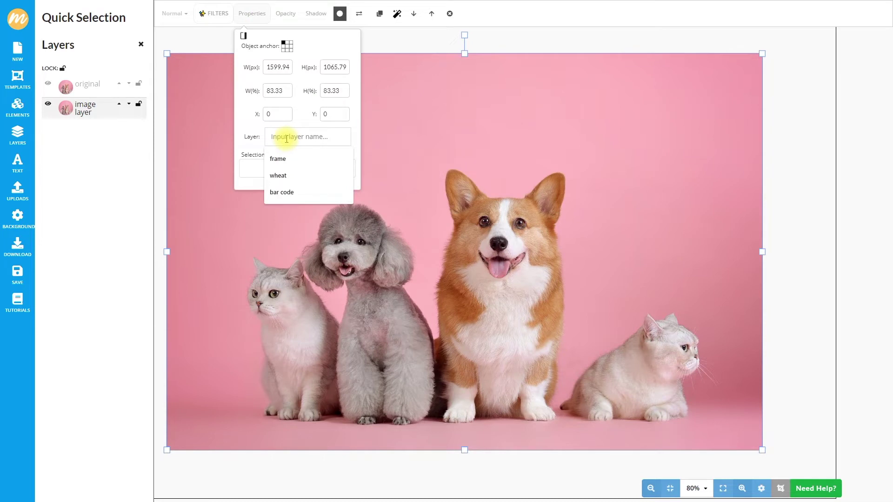
{"action": "type", "text": "vintage photo"}
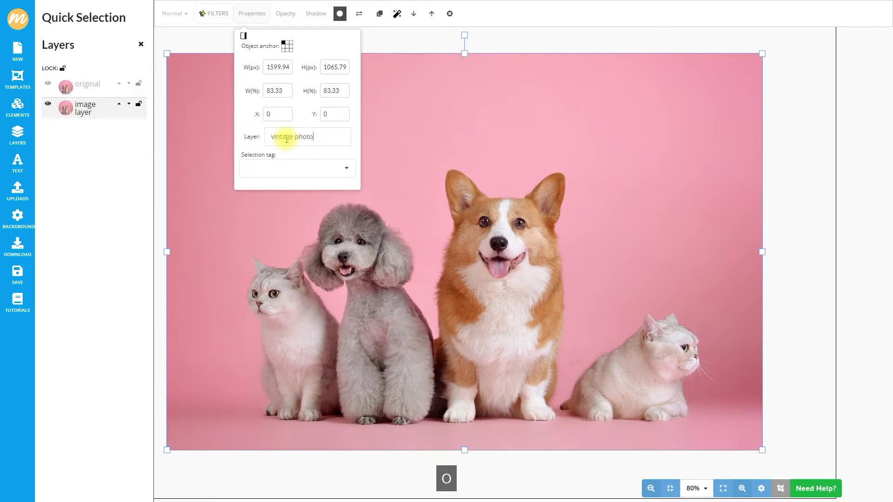
{"action": "key", "text": "Return"}
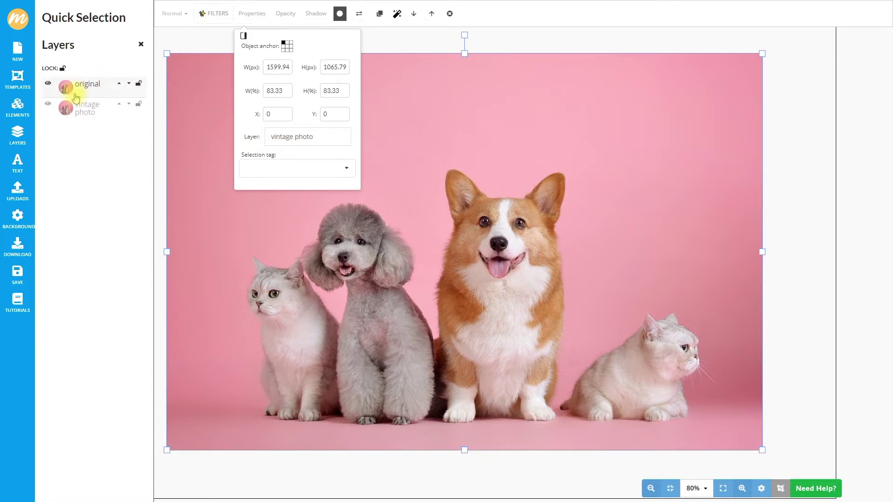
Hide the 'original' layer, select 'vintage photo', and close the layer list.
{"action": "left_click", "coordinate": [90, 84]}
{"action": "left_click", "coordinate": [48, 85]}
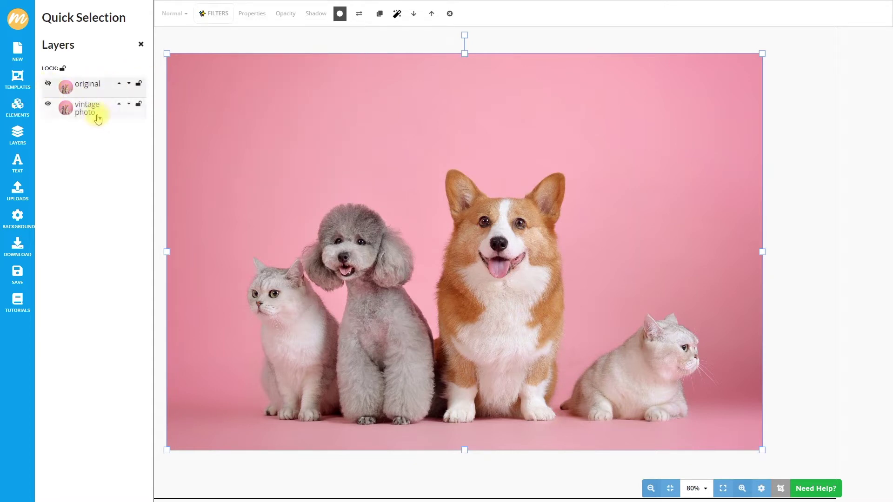
{"action": "left_click", "coordinate": [86, 111]}
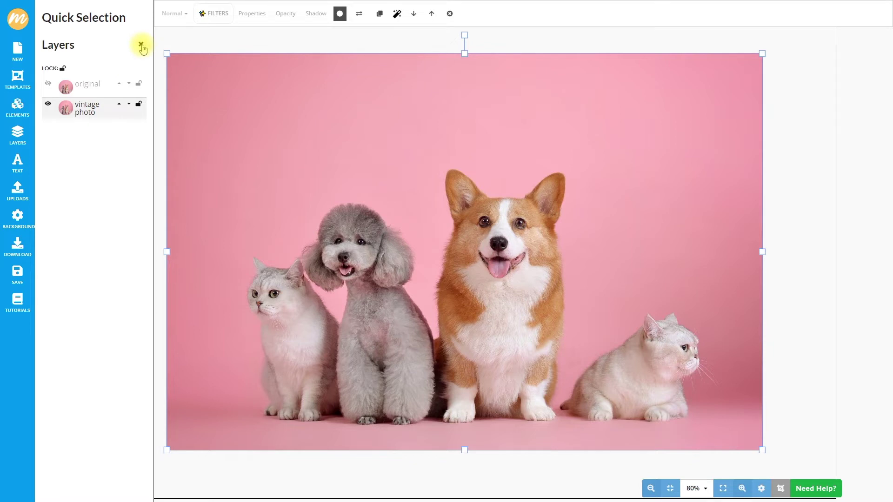
{"action": "left_click", "coordinate": [141, 45]}
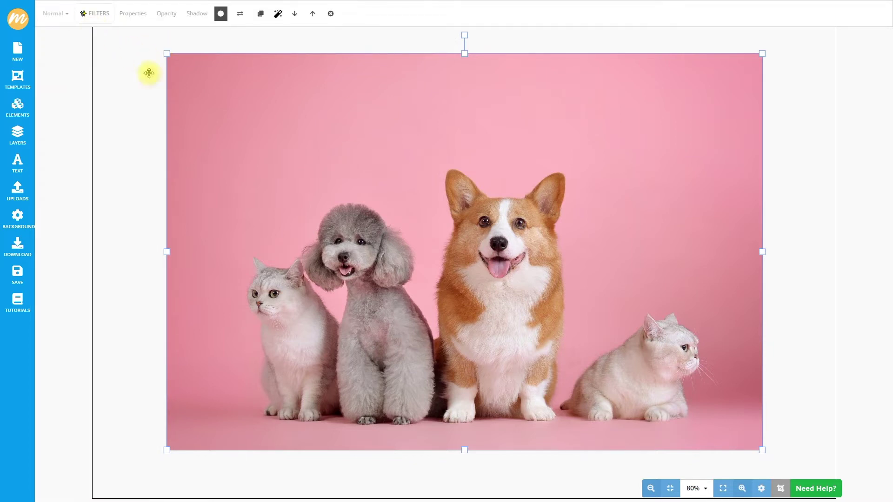
Give the vintage photo a Basic Adjustments filter with saturation -0.60 and brightness -0.07.
{"action": "left_click", "coordinate": [98, 14]}
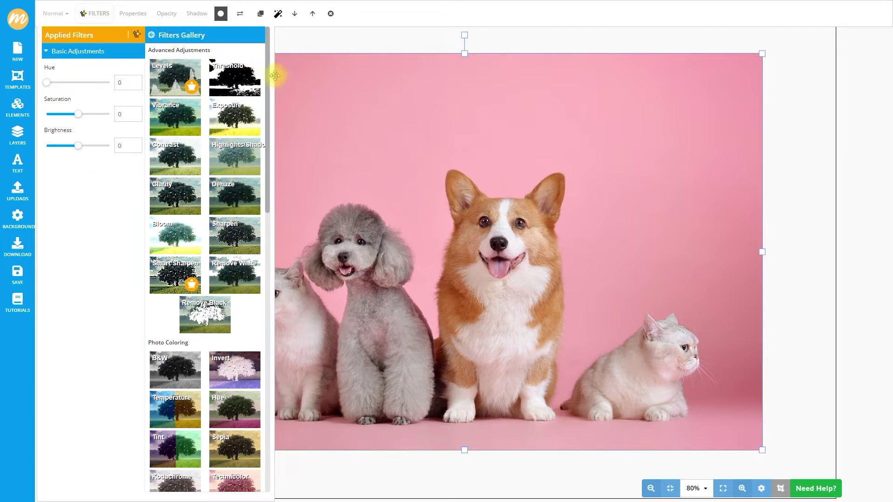
{"action": "left_click_drag", "start_coordinate": [266, 64], "coordinate": [289, 66]}
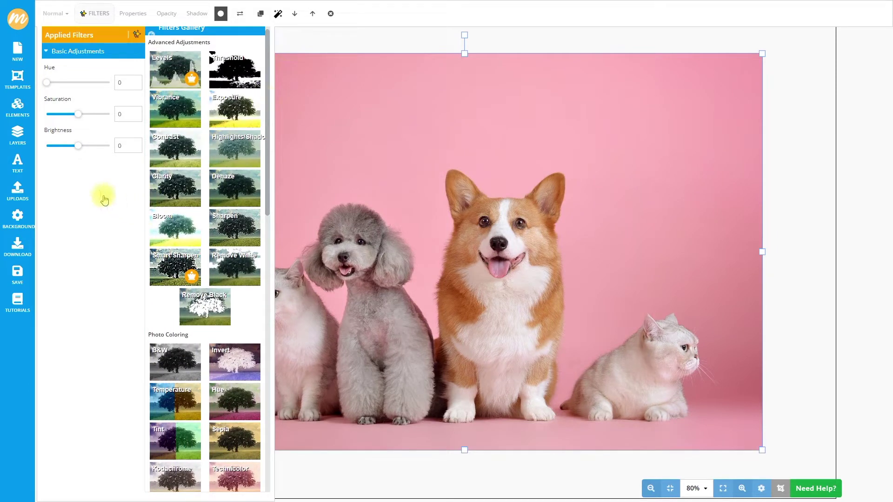
{"action": "left_click_drag", "start_coordinate": [79, 115], "coordinate": [64, 116]}
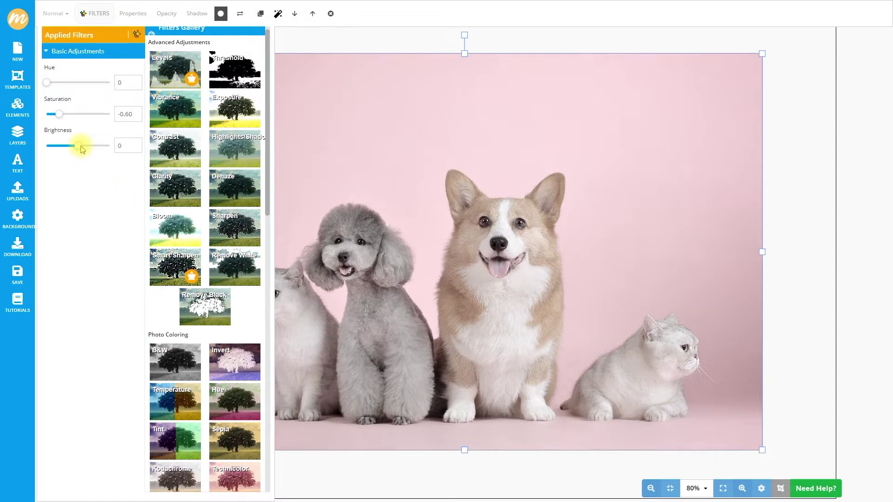
{"action": "left_click_drag", "start_coordinate": [79, 149], "coordinate": [78, 148]}
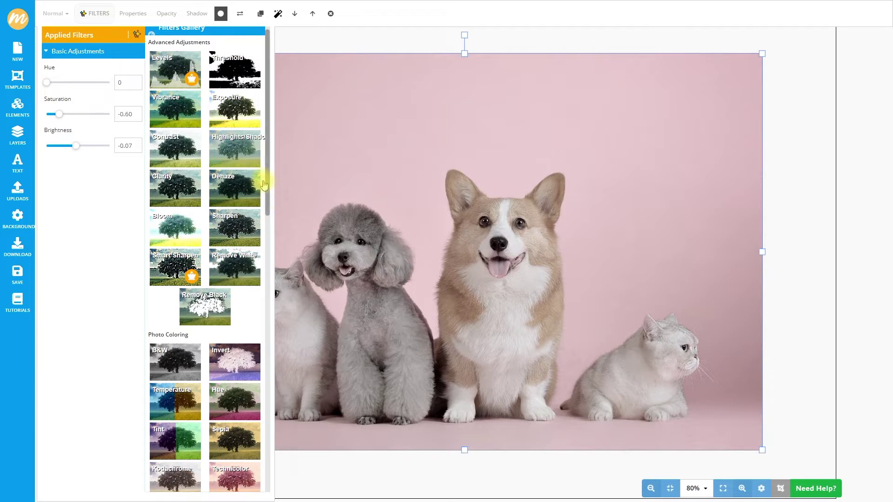
{"action": "left_click_drag", "start_coordinate": [268, 167], "coordinate": [268, 264]}
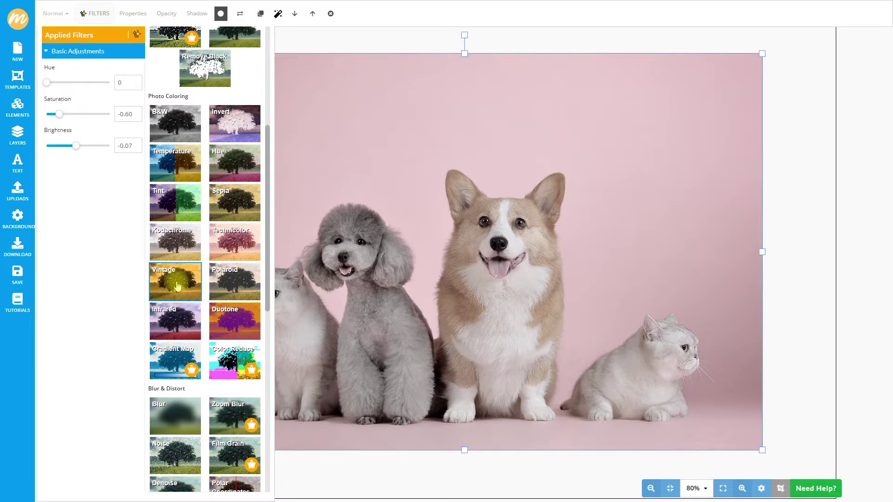
Apply the Vintage filter, compare it on and off, and add a Contrast filter.
{"action": "left_click", "coordinate": [177, 286]}
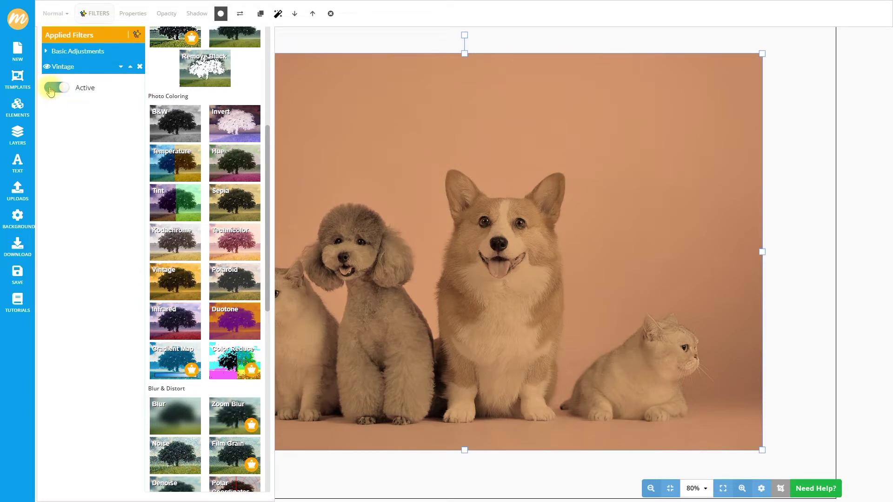
{"action": "left_click", "coordinate": [51, 91]}
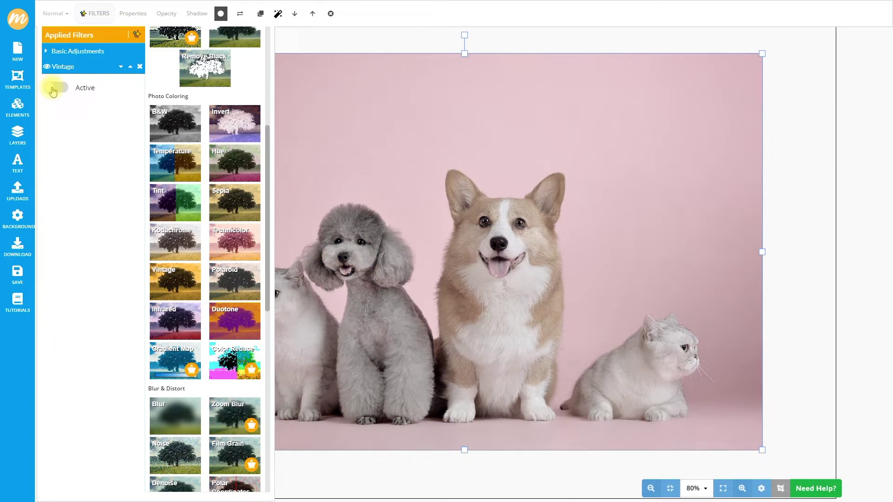
{"action": "left_click", "coordinate": [63, 91]}
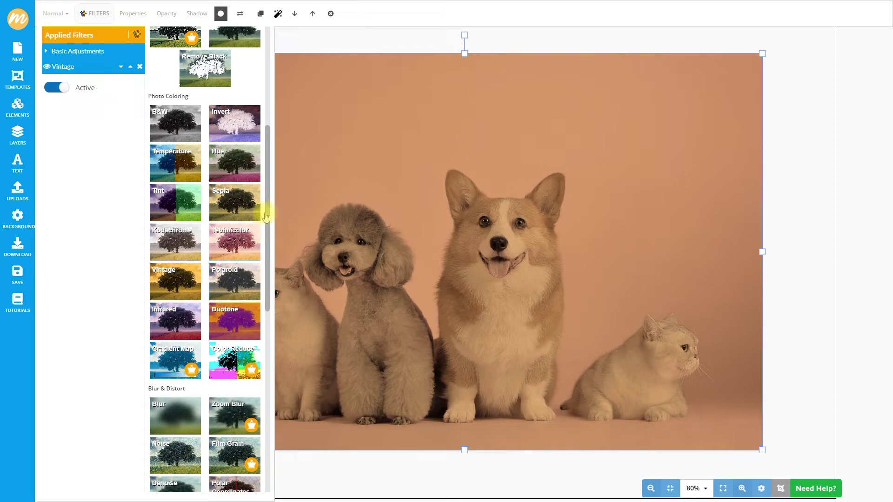
{"action": "left_click_drag", "start_coordinate": [267, 207], "coordinate": [271, 100]}
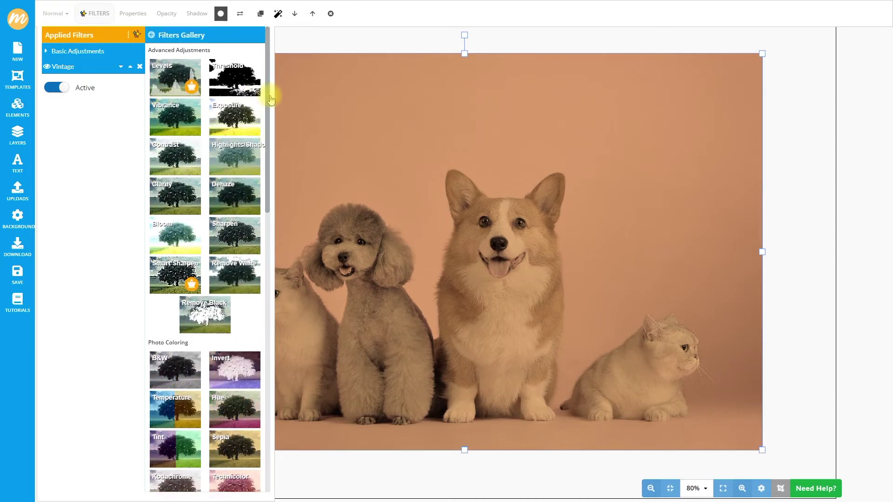
{"action": "left_click", "coordinate": [182, 165]}
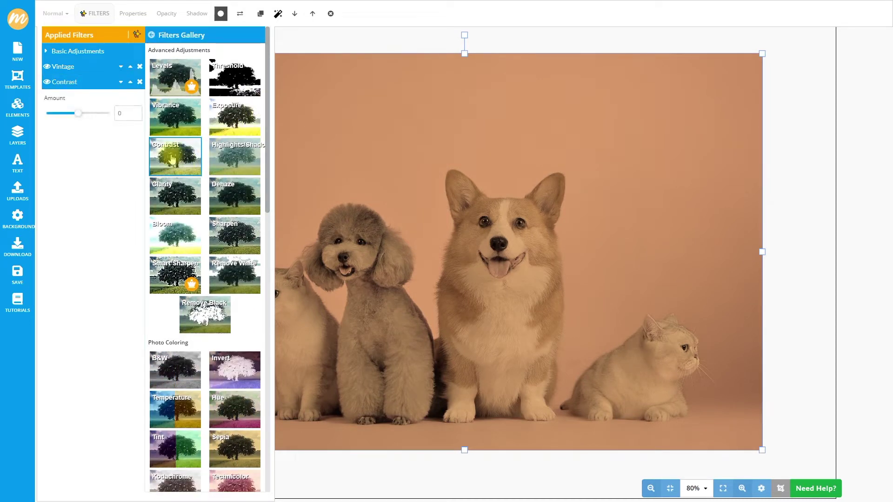
Set Contrast to -0.18, saturation to -0.69, brightness to 0.02, and move Contrast above Vintage.
{"action": "left_click_drag", "start_coordinate": [76, 116], "coordinate": [73, 117]}
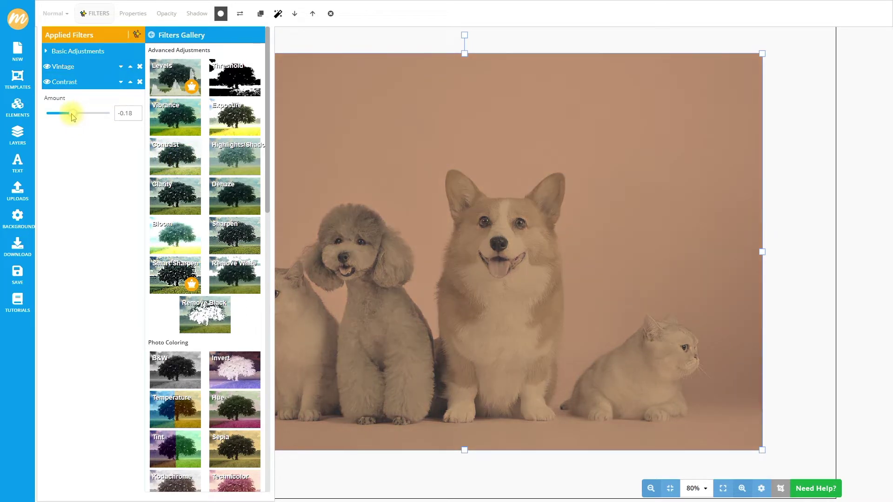
{"action": "left_click", "coordinate": [94, 53]}
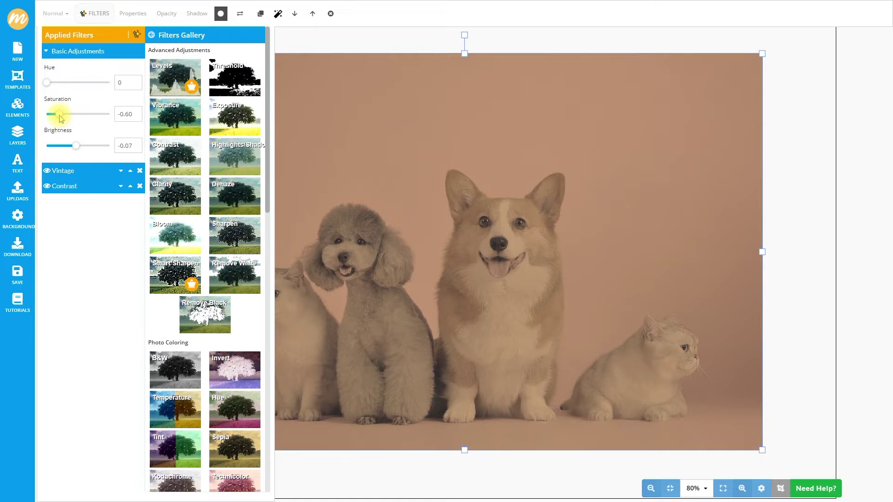
{"action": "left_click_drag", "start_coordinate": [60, 118], "coordinate": [53, 120]}
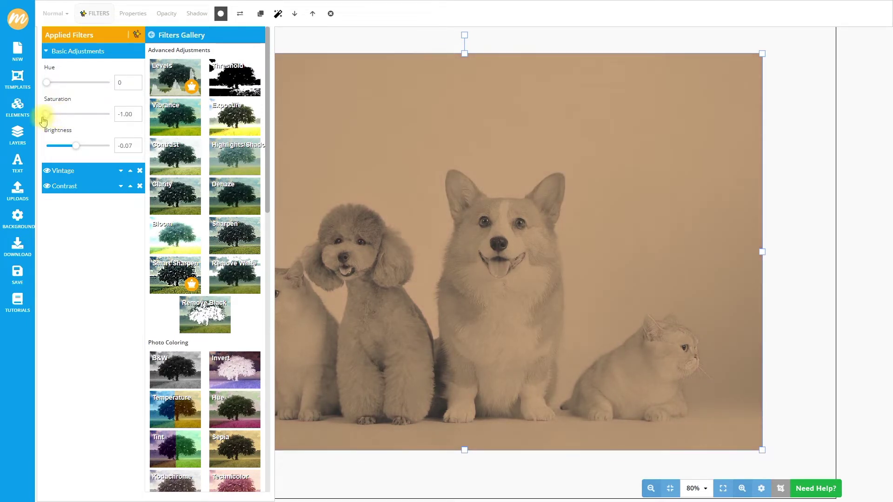
{"action": "left_click_drag", "start_coordinate": [93, 116], "coordinate": [59, 116]}
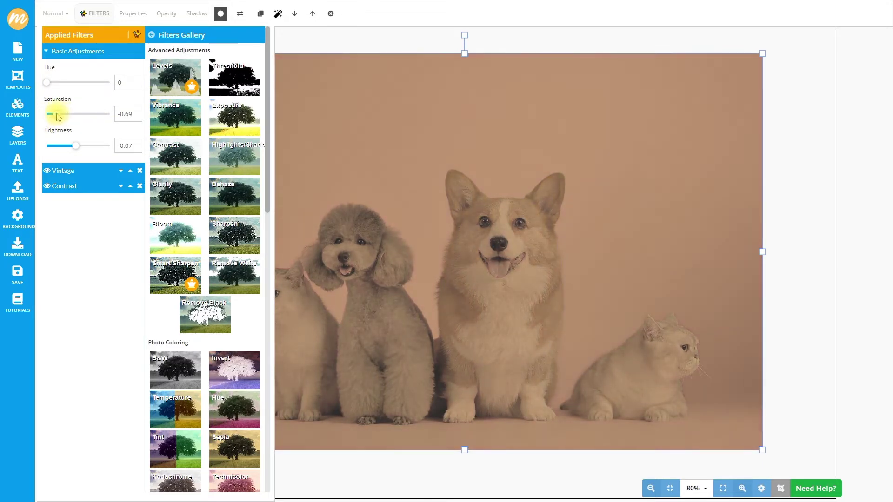
{"action": "left_click_drag", "start_coordinate": [76, 145], "coordinate": [81, 149]}
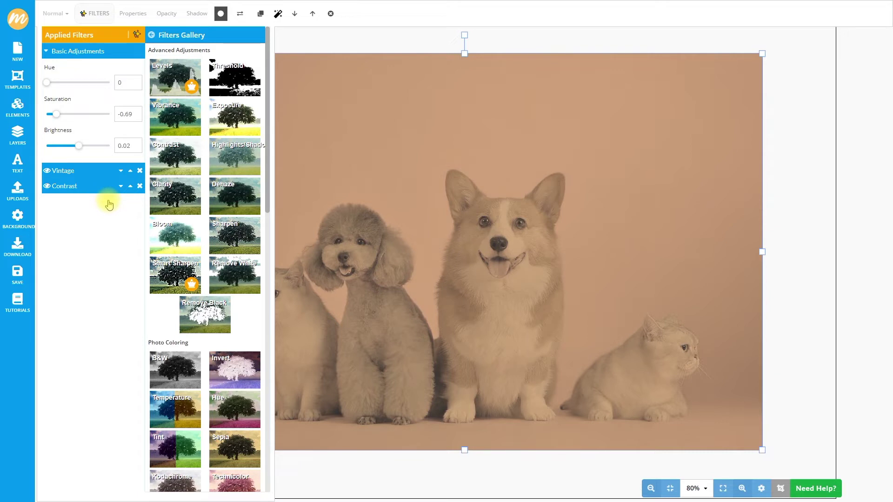
{"action": "left_click", "coordinate": [130, 187]}
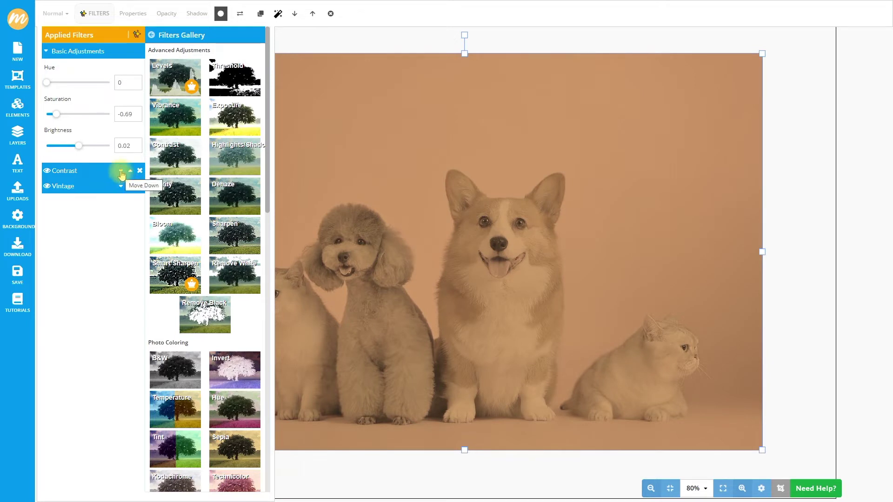
Move Vintage back ahead of Contrast, then deselect and reselect the photo to preview.
{"action": "left_click", "coordinate": [122, 172]}
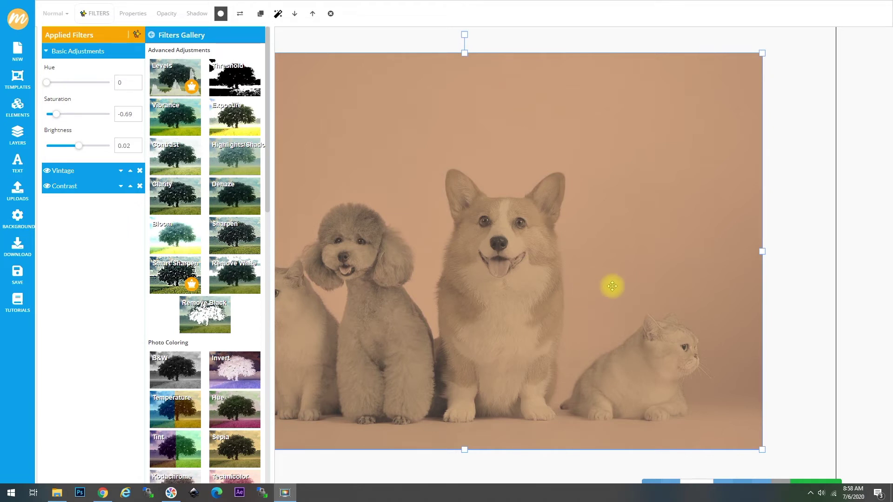
{"action": "left_click", "coordinate": [783, 296]}
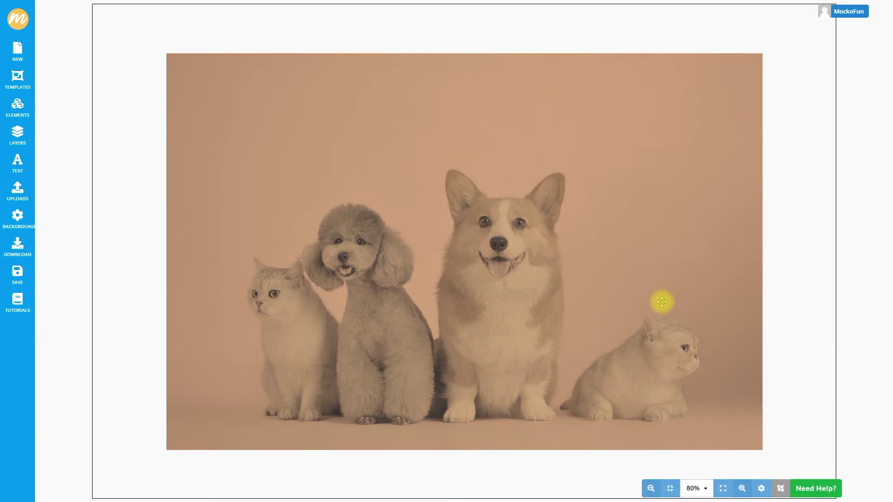
{"action": "left_click", "coordinate": [455, 267]}
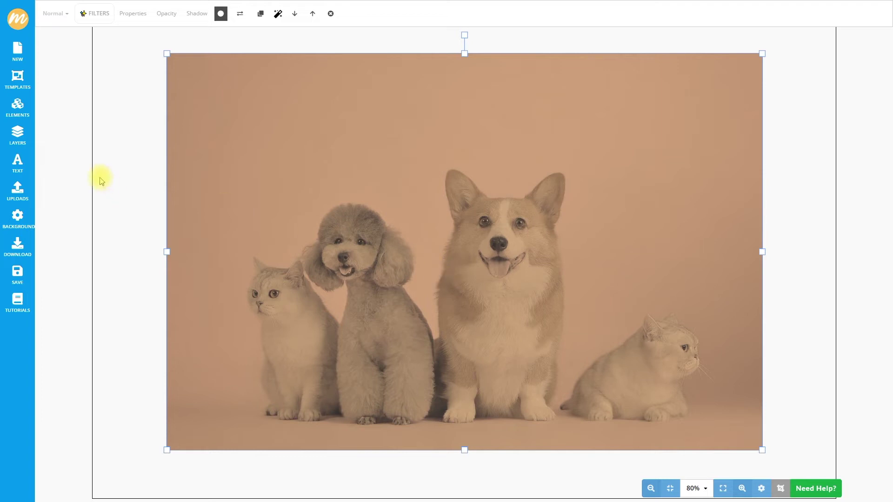
Add the orange aged-paper texture from Elements > Effects > Grunge & Old to the canvas.
{"action": "left_click", "coordinate": [19, 107]}
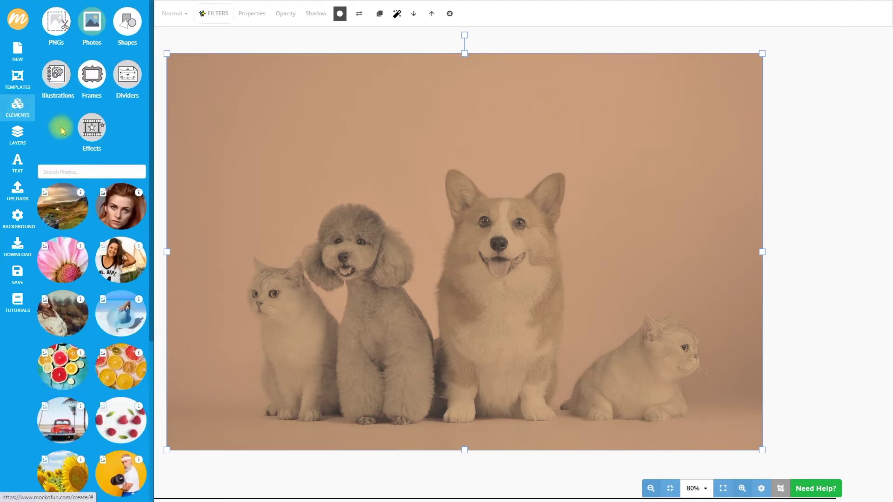
{"action": "left_click", "coordinate": [95, 138]}
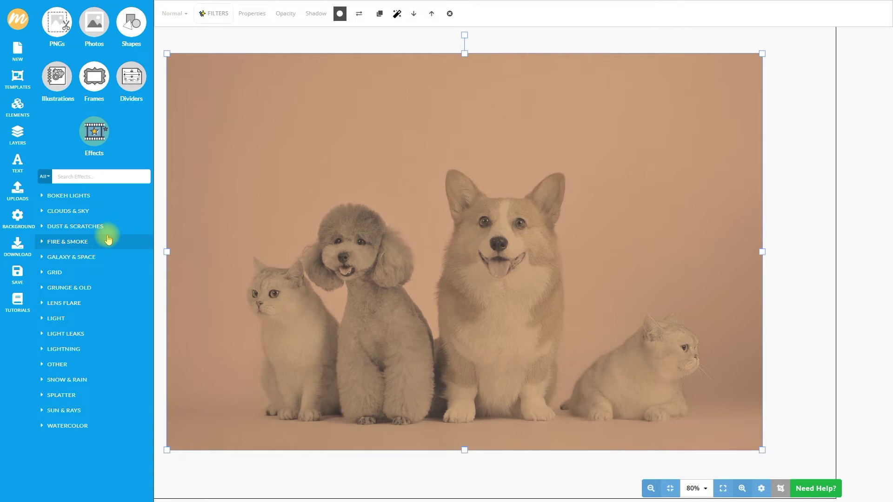
{"action": "left_click", "coordinate": [74, 289]}
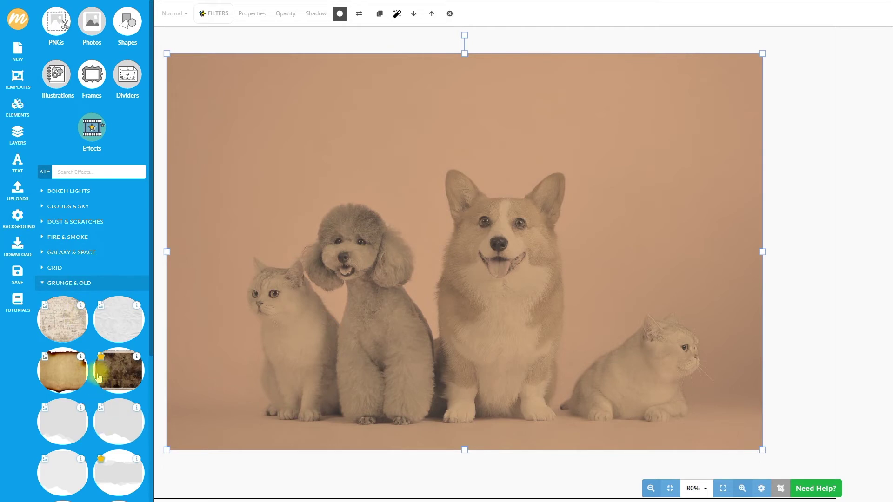
{"action": "scroll", "coordinate": [96, 363], "scroll_direction": "down", "scroll_amount": 5}
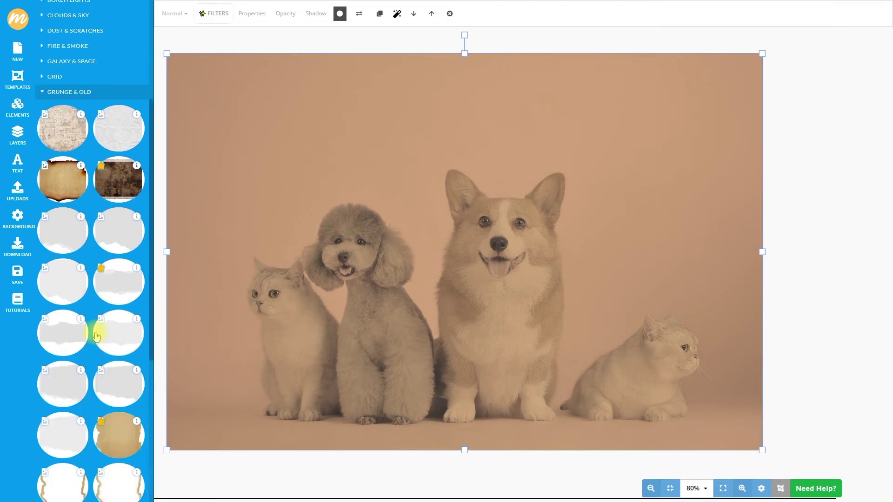
{"action": "scroll", "coordinate": [95, 335], "scroll_direction": "down", "scroll_amount": 4}
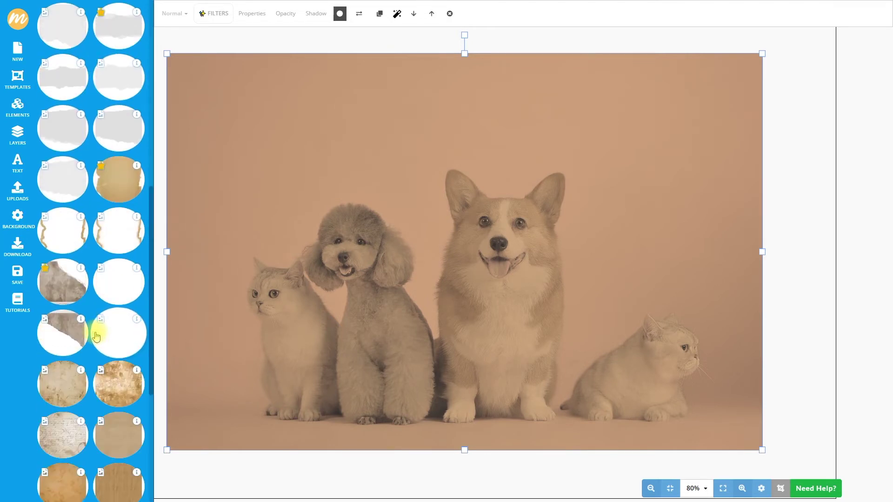
{"action": "scroll", "coordinate": [97, 336], "scroll_direction": "down", "scroll_amount": 5}
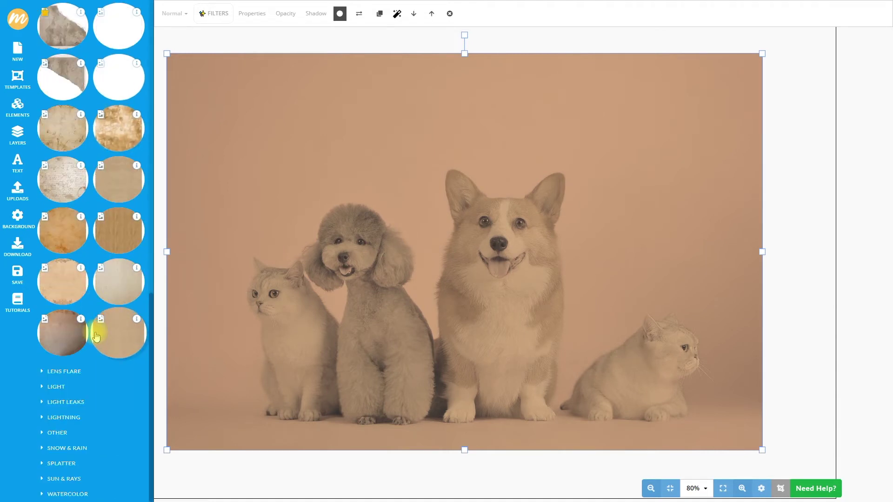
{"action": "left_click", "coordinate": [68, 236]}
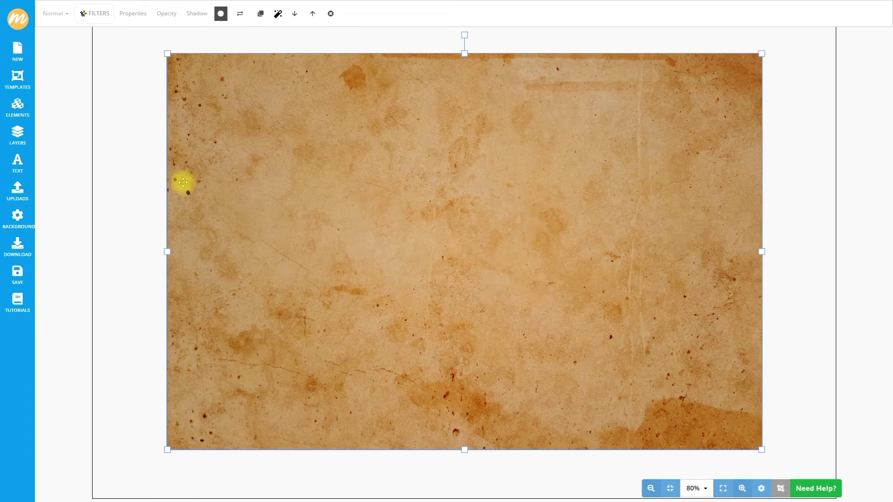
Try Multiply, Color Burn and Overlay blend modes on the texture, settling on Multiply.
{"action": "left_click", "coordinate": [55, 14]}
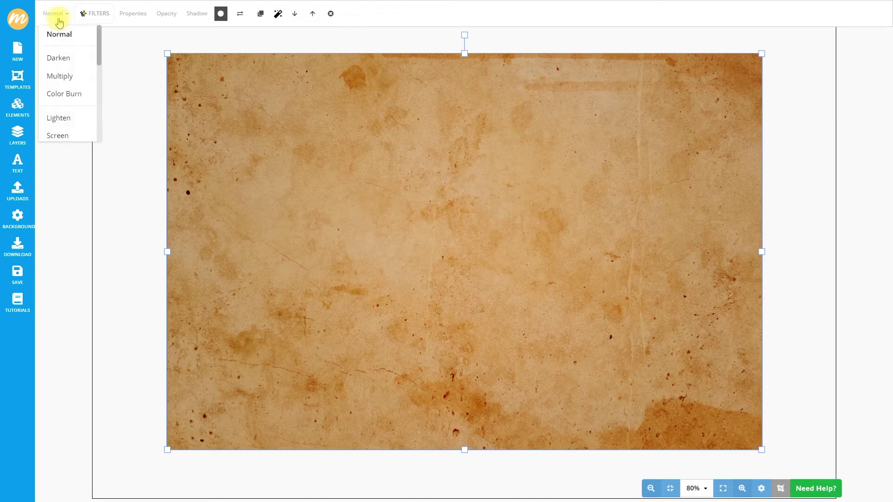
{"action": "left_click", "coordinate": [67, 77]}
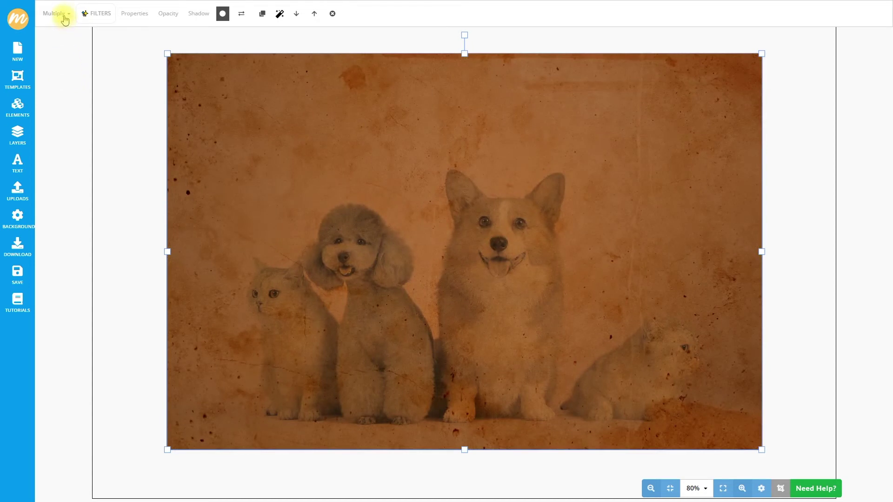
{"action": "left_click", "coordinate": [60, 15]}
{"action": "left_click", "coordinate": [62, 95]}
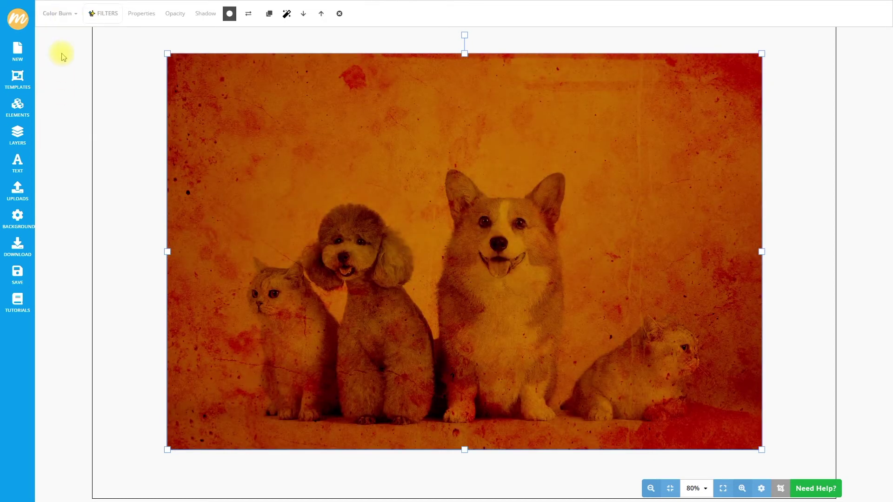
{"action": "left_click", "coordinate": [58, 14]}
{"action": "scroll", "coordinate": [60, 100], "scroll_direction": "down", "scroll_amount": 1}
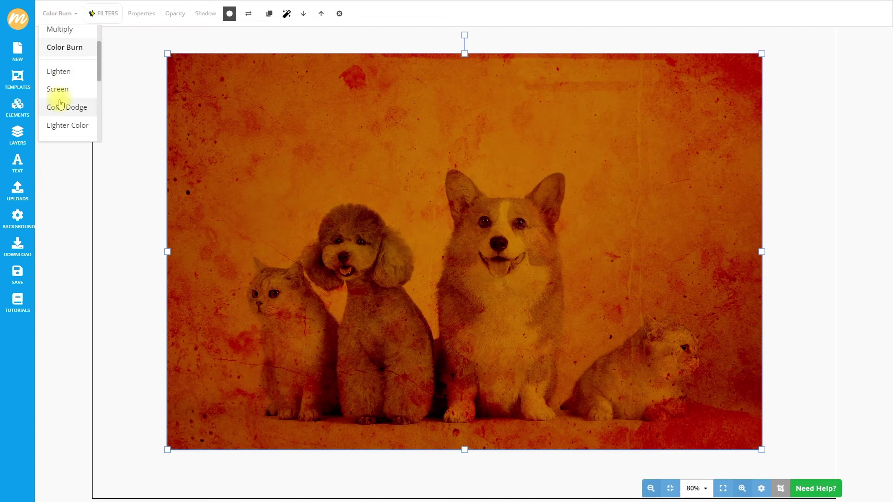
{"action": "scroll", "coordinate": [62, 99], "scroll_direction": "down", "scroll_amount": 3}
{"action": "left_click", "coordinate": [63, 58]}
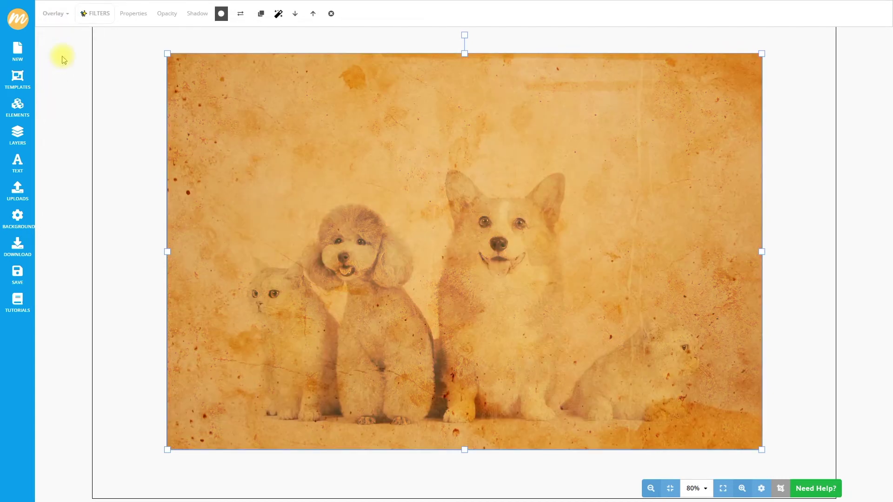
{"action": "left_click", "coordinate": [59, 14]}
{"action": "left_click_drag", "start_coordinate": [98, 88], "coordinate": [97, 44]}
{"action": "scroll", "coordinate": [63, 75], "scroll_direction": "up", "scroll_amount": 1}
{"action": "left_click", "coordinate": [65, 76]}
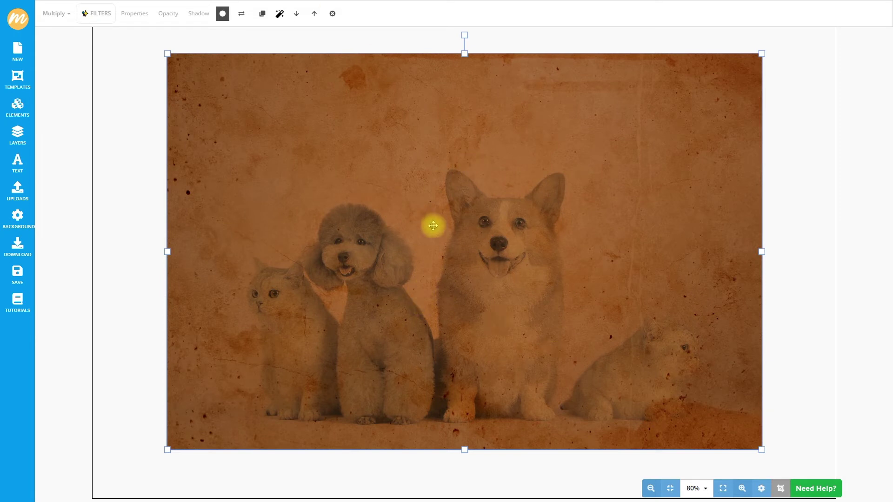
Fade the paper texture to saturation -0.66 and brightness 0.19.
{"action": "left_click", "coordinate": [89, 15]}
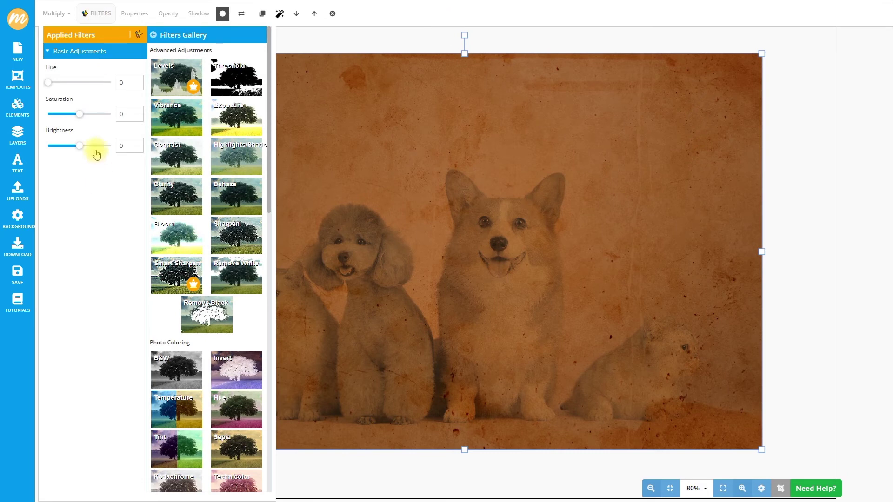
{"action": "left_click_drag", "start_coordinate": [78, 114], "coordinate": [56, 118]}
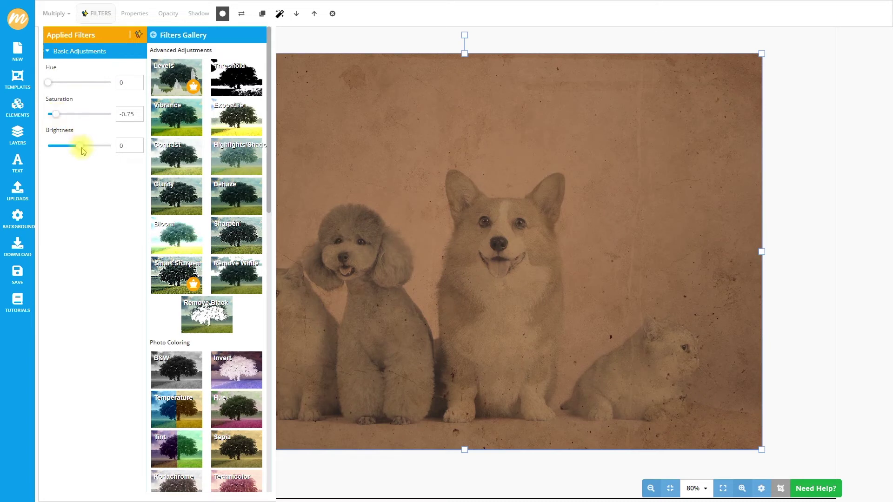
{"action": "left_click_drag", "start_coordinate": [81, 150], "coordinate": [89, 147]}
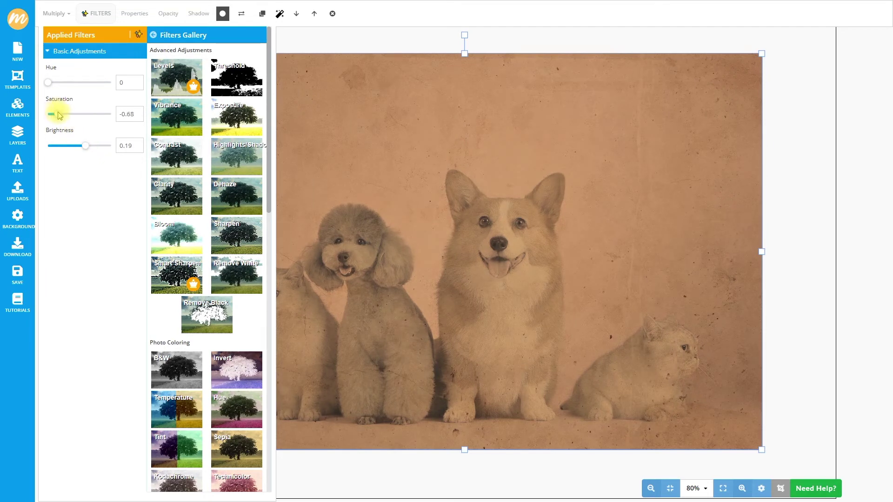
{"action": "left_click_drag", "start_coordinate": [60, 116], "coordinate": [61, 116]}
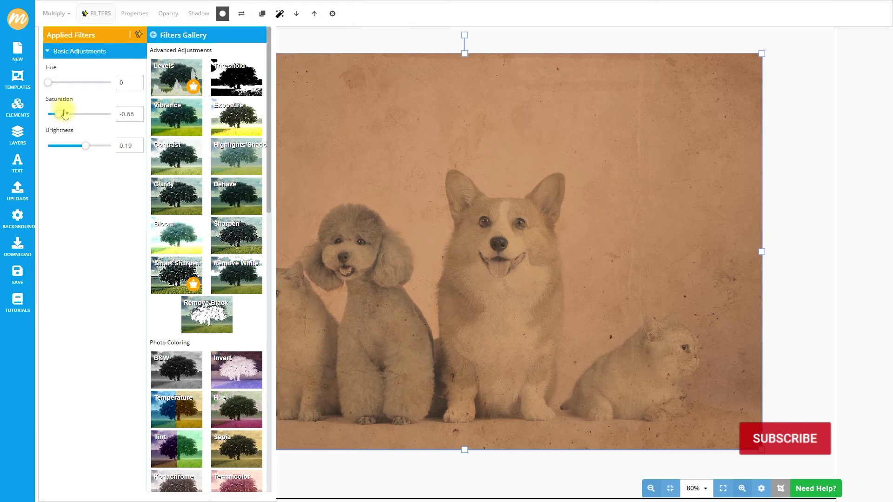
{"action": "left_click", "coordinate": [795, 158]}
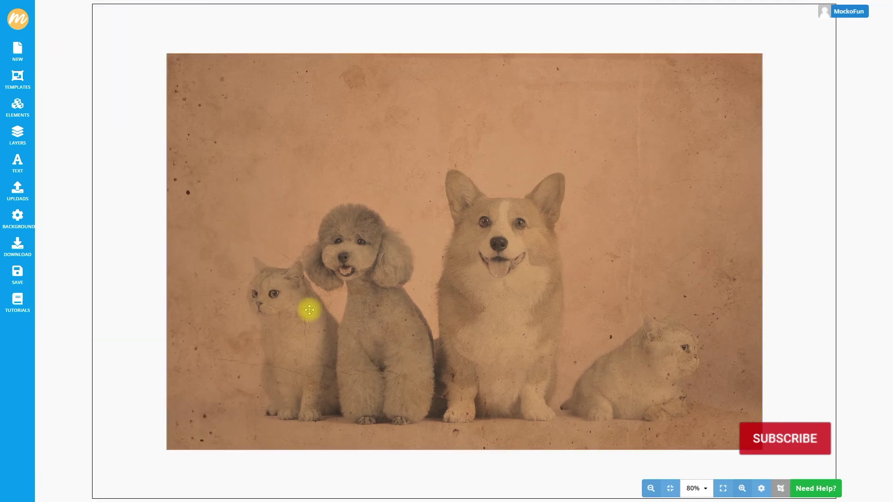
Rename the texture's image layer to 'old paper texture', then hide it to compare.
{"action": "left_click", "coordinate": [15, 137]}
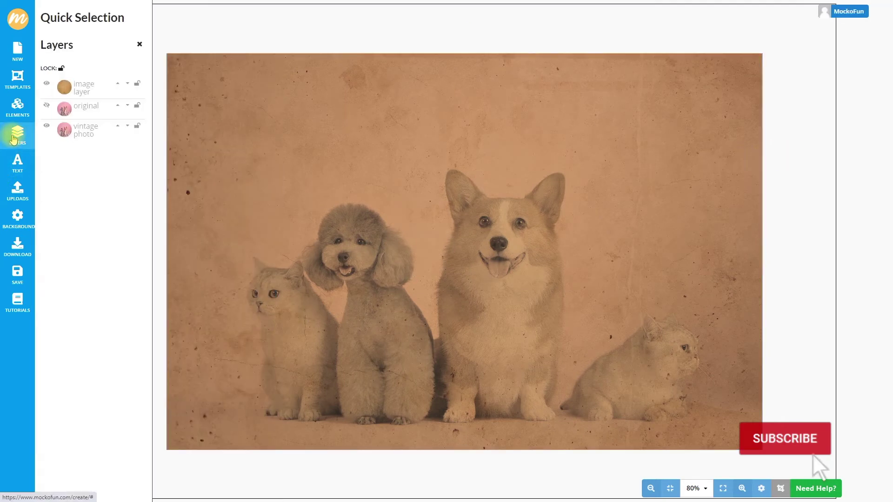
{"action": "left_click", "coordinate": [89, 89]}
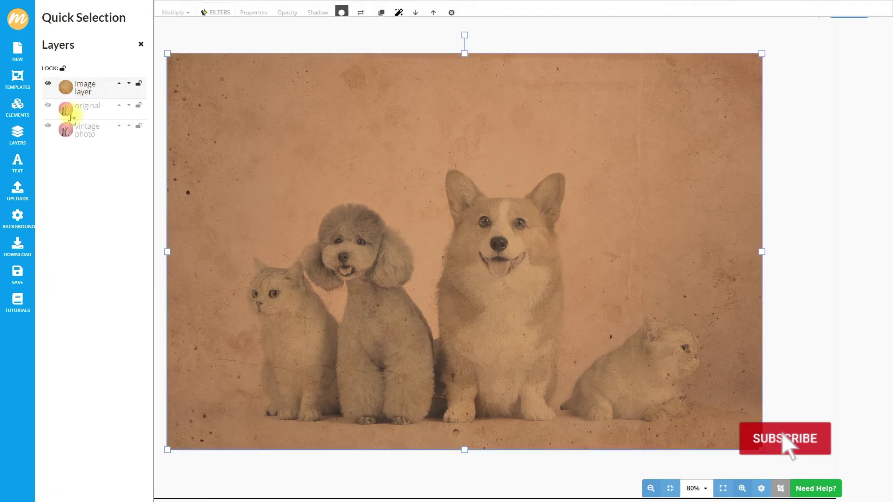
{"action": "left_click", "coordinate": [254, 13]}
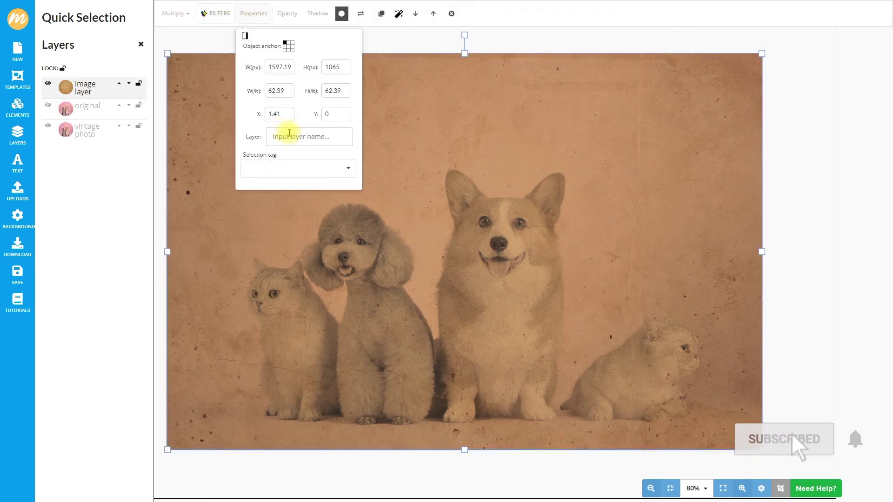
{"action": "left_click", "coordinate": [290, 135]}
{"action": "type", "text": "ld"}
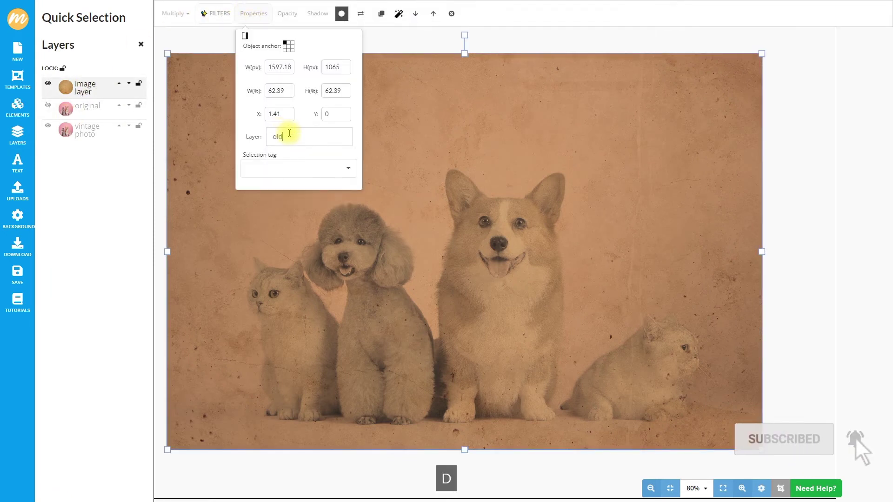
{"action": "type", "text": " paper texture"}
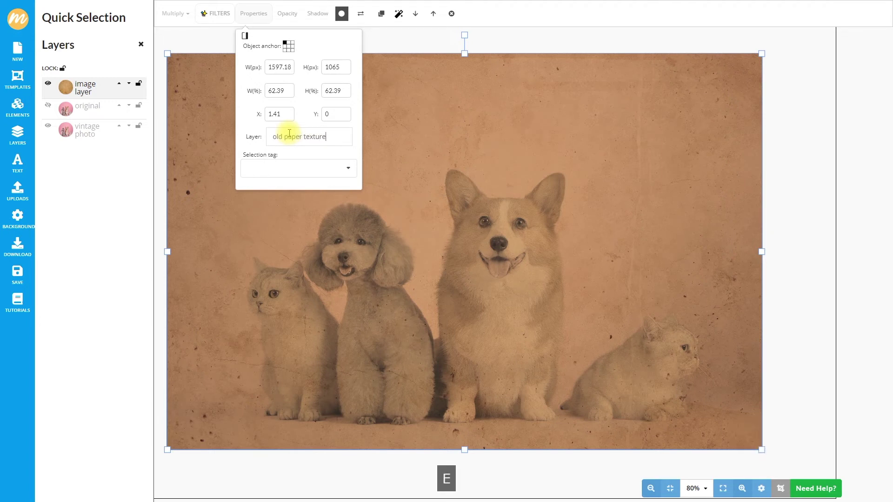
{"action": "key", "text": "Return"}
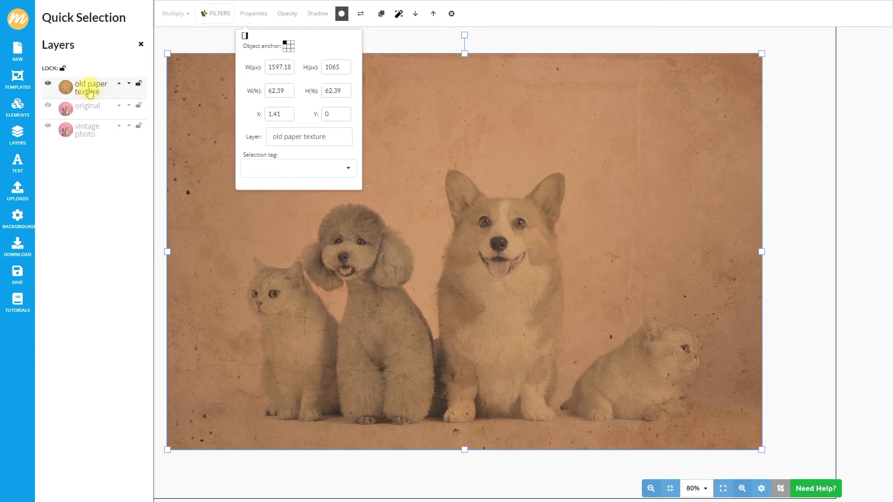
{"action": "left_click", "coordinate": [49, 86]}
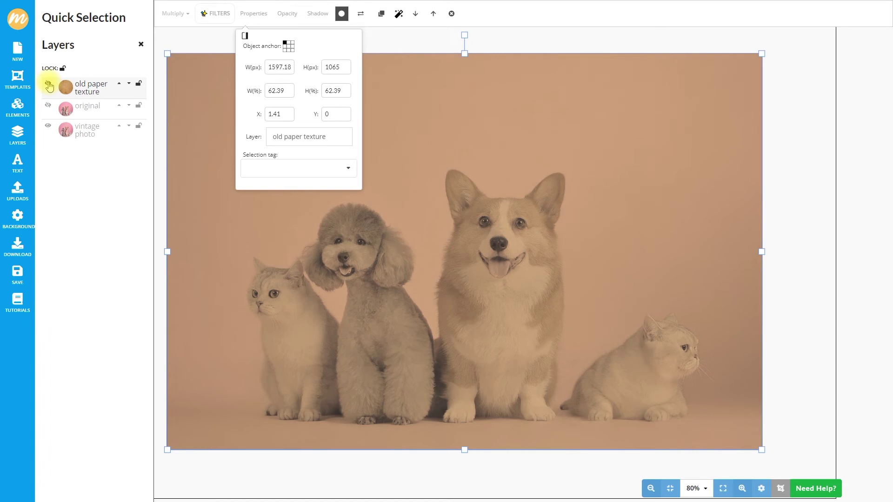
Show the old paper texture again and move it down below the original layer, which stays hidden.
{"action": "left_click", "coordinate": [48, 86]}
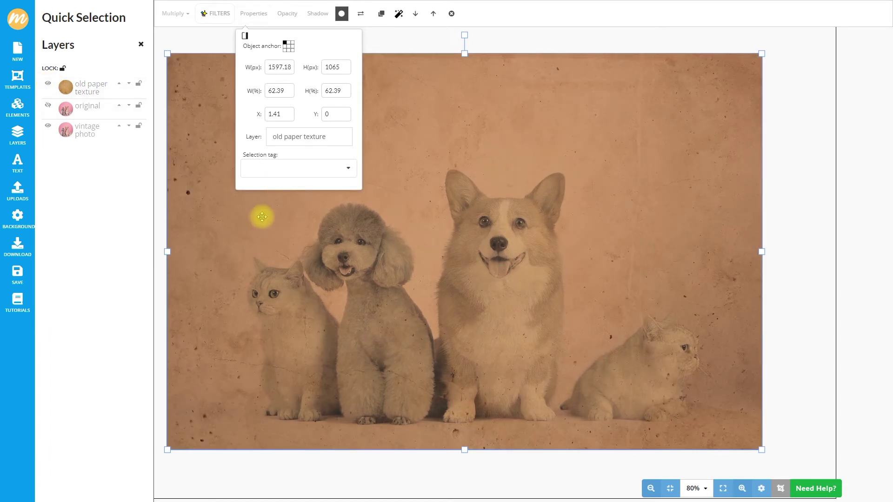
{"action": "left_click", "coordinate": [805, 231]}
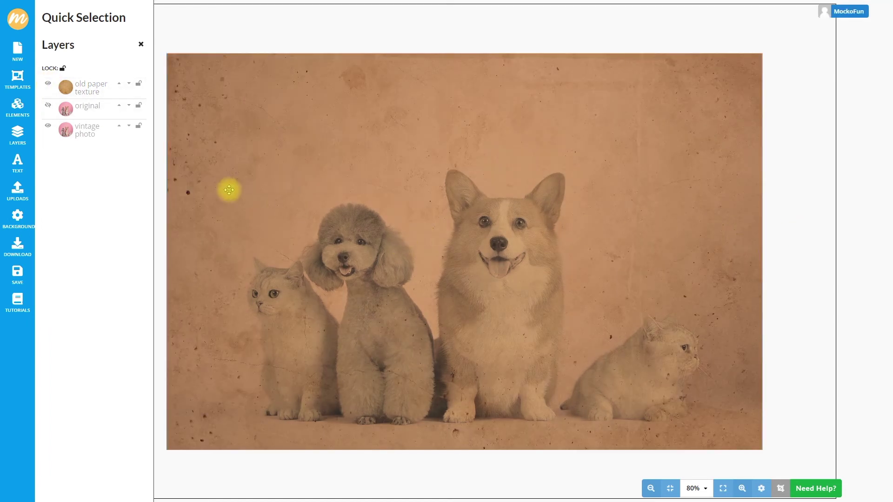
{"action": "left_click", "coordinate": [86, 86]}
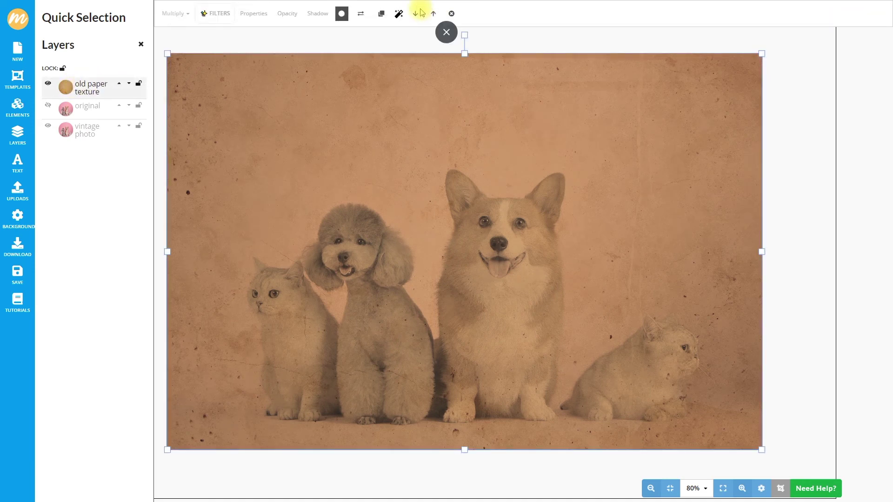
{"action": "left_click", "coordinate": [415, 13]}
{"action": "left_click", "coordinate": [48, 84]}
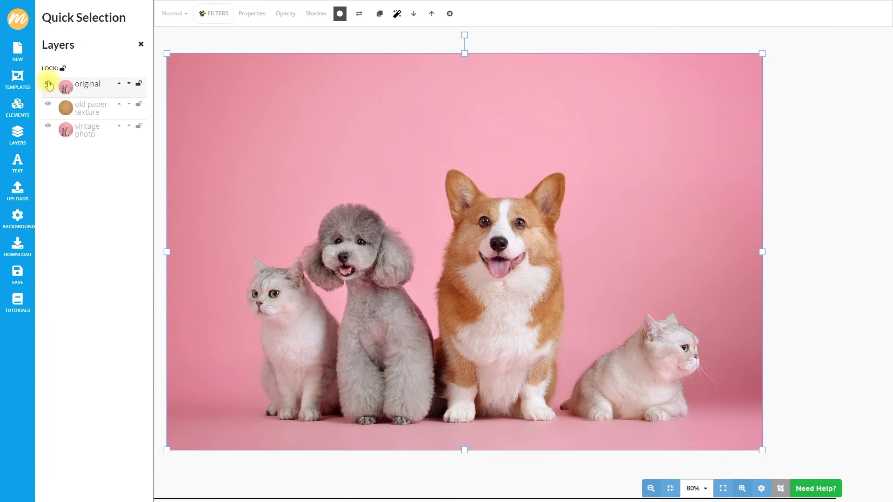
{"action": "left_click", "coordinate": [49, 84]}
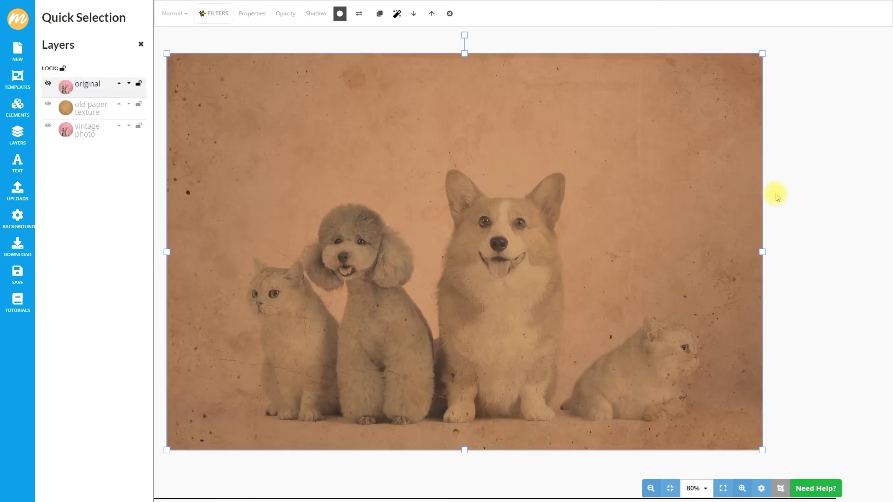
{"action": "left_click", "coordinate": [789, 186]}
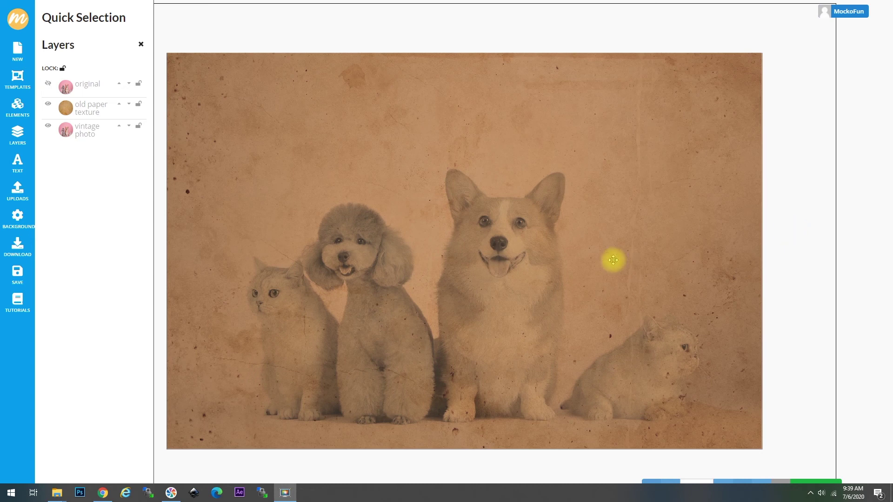
Replace the pets image in the 'vintage photo' layer with the smiling-woman portrait from the gallery.
{"action": "left_click", "coordinate": [80, 131]}
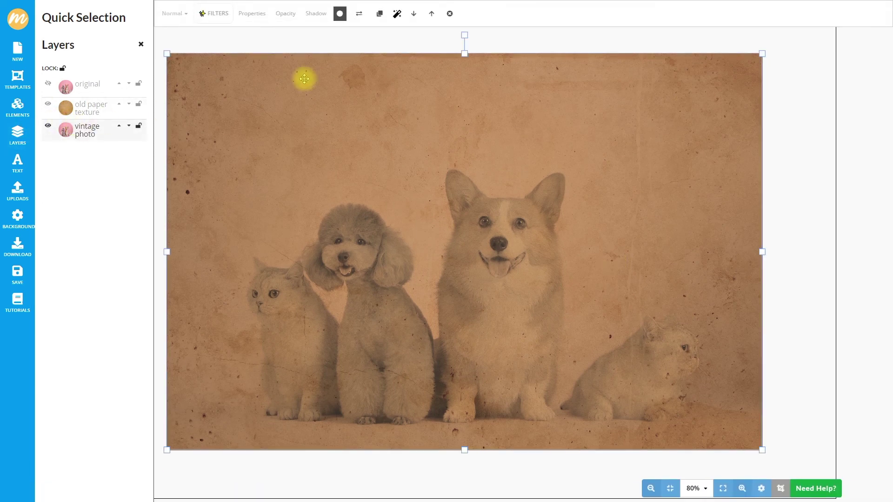
{"action": "left_click", "coordinate": [360, 15]}
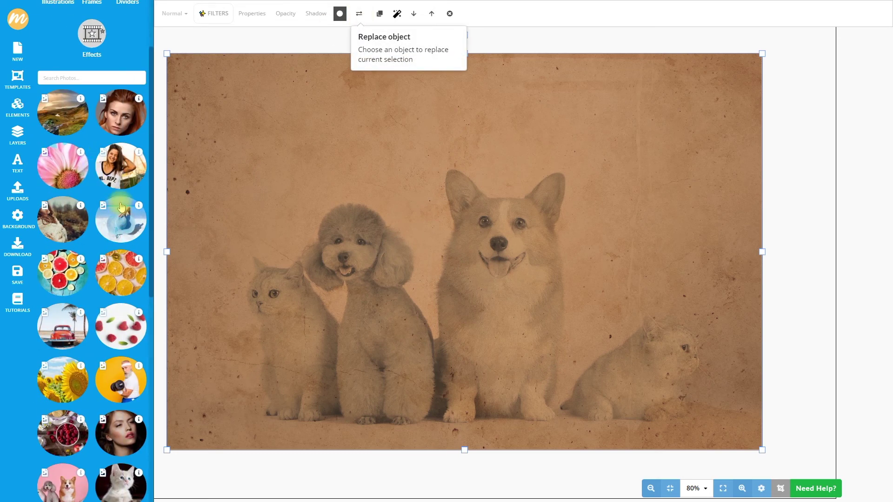
{"action": "left_click", "coordinate": [123, 174]}
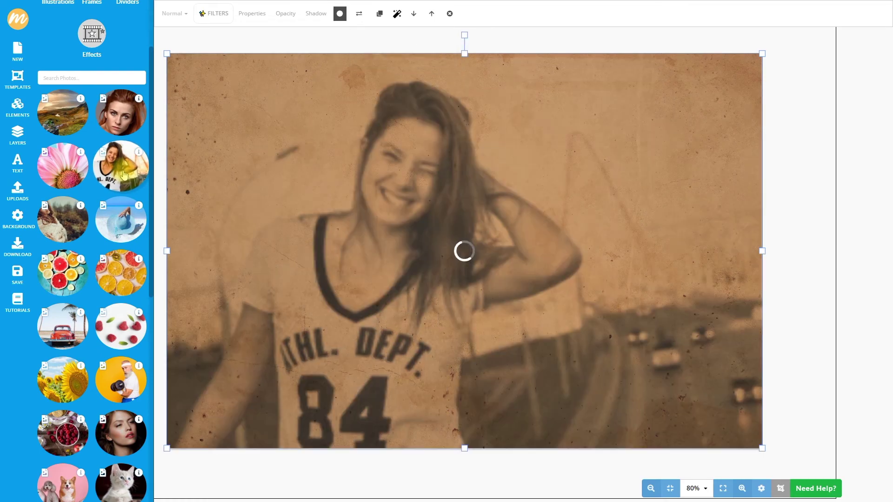
{"action": "left_click", "coordinate": [798, 261]}
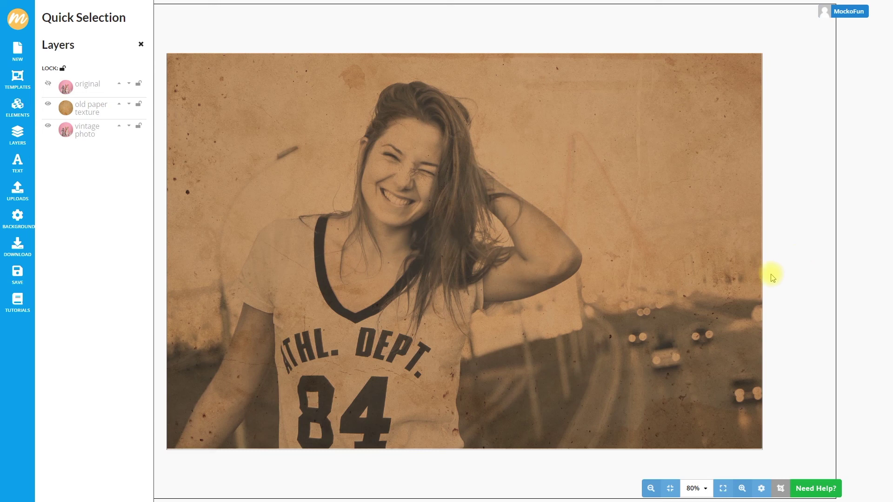
{"action": "left_click", "coordinate": [91, 106]}
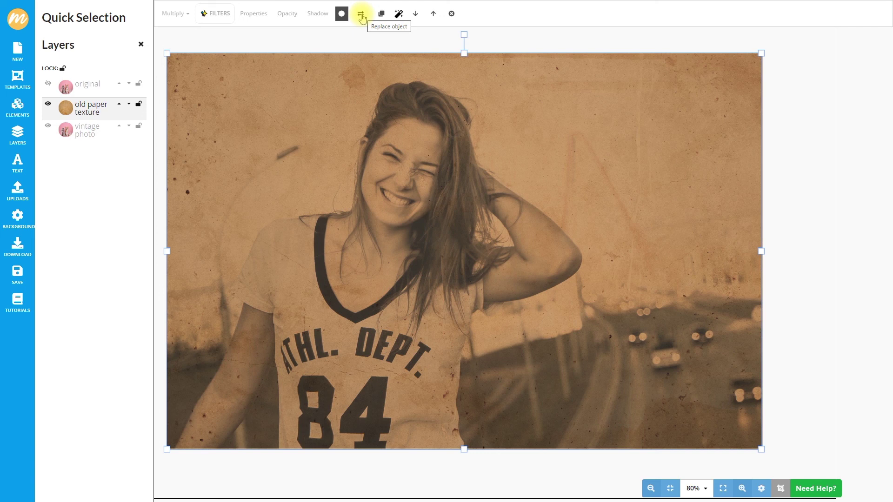
{"action": "left_click", "coordinate": [796, 272]}
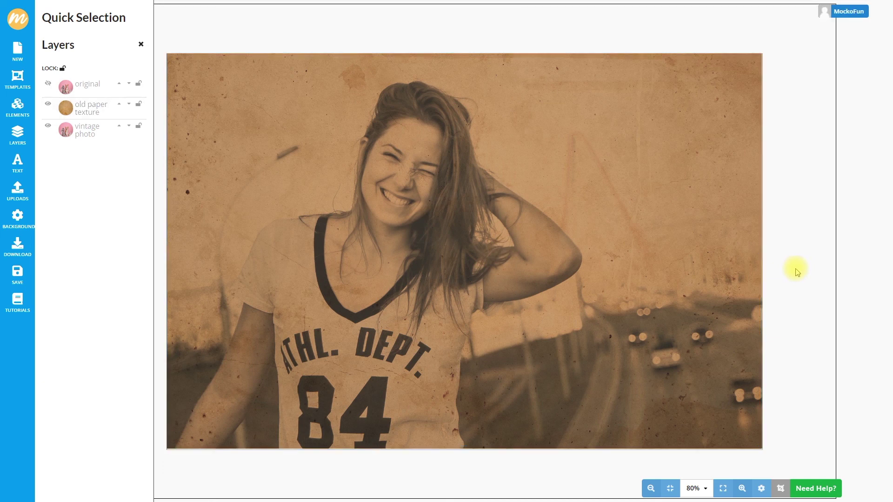
{"action": "left_click", "coordinate": [27, 285]}
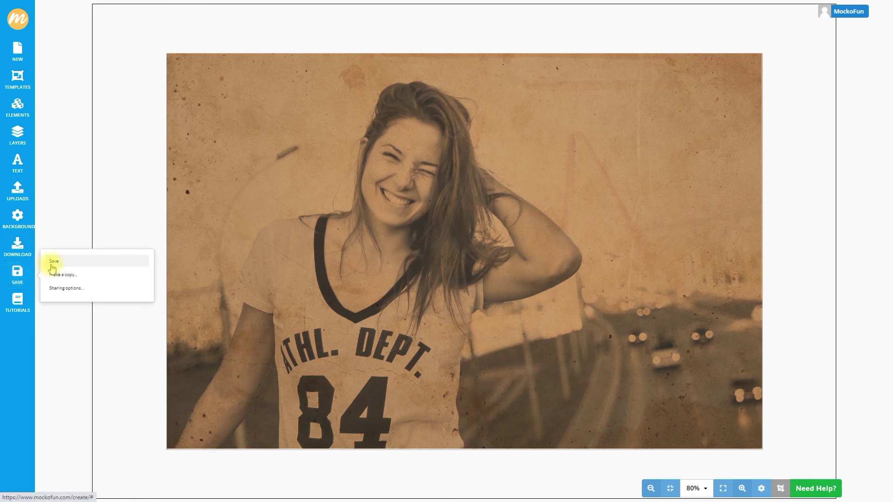
Download the design as a 1600×1065 JPG with Best compression.
{"action": "left_click", "coordinate": [16, 251]}
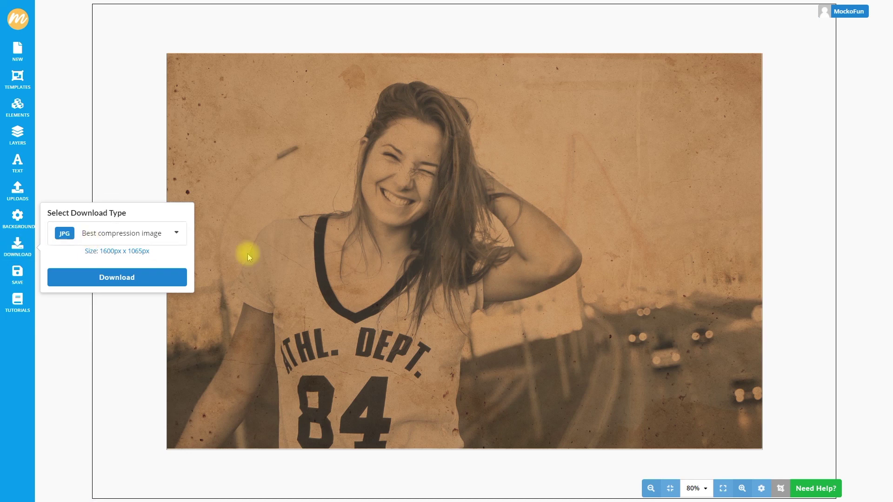
{"action": "left_click", "coordinate": [799, 287]}
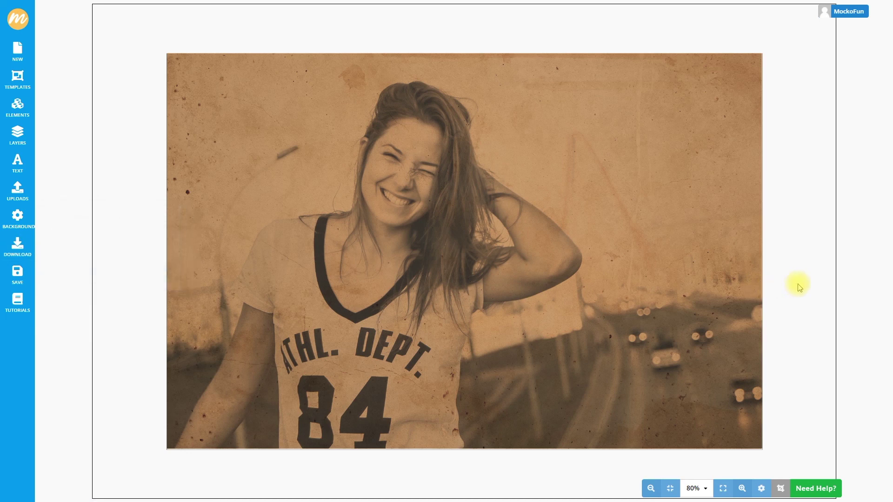